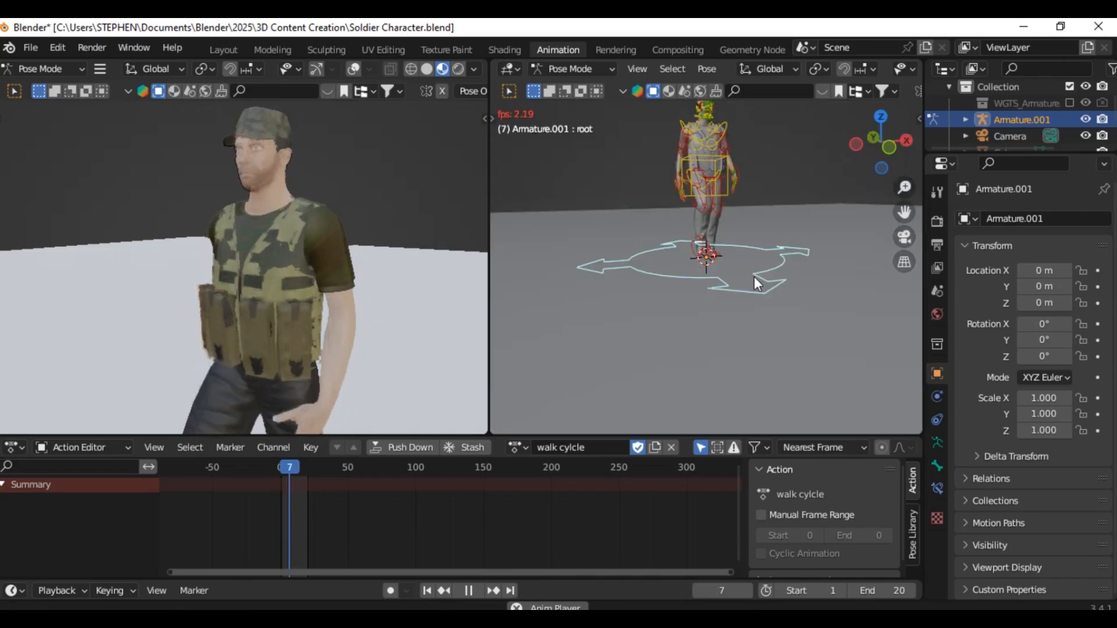
Step: Look through the MPFB asset libraries for the soldier character, particularly the items in the clothes library
scroll(746, 300, "up", 5)
middle_click_drag(710, 268, 623, 268, "shift")
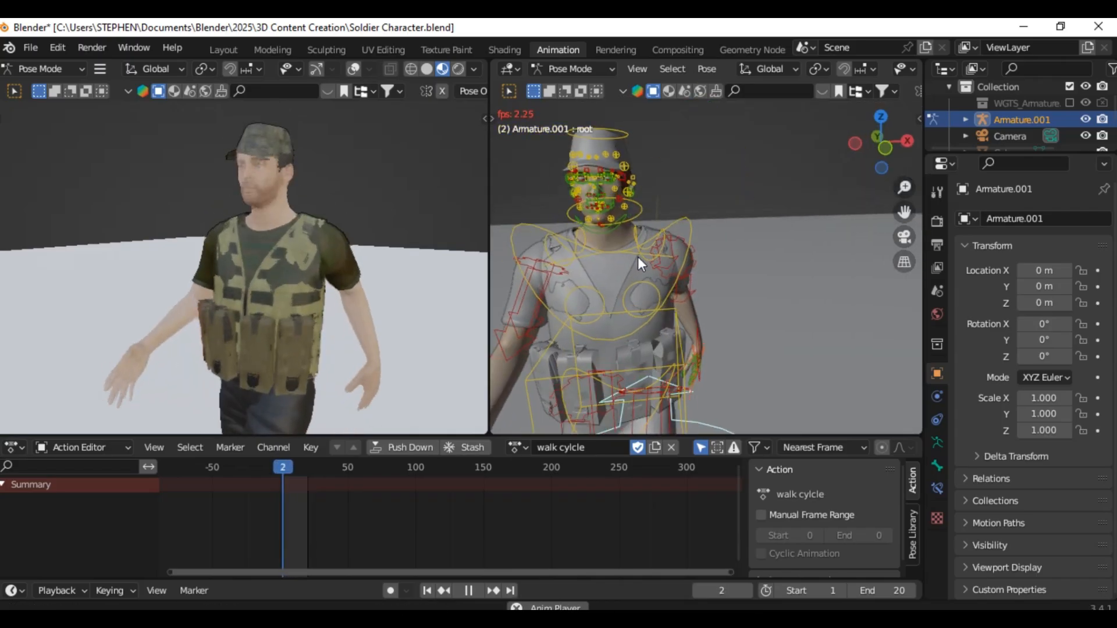
key("n")
left_click(912, 413)
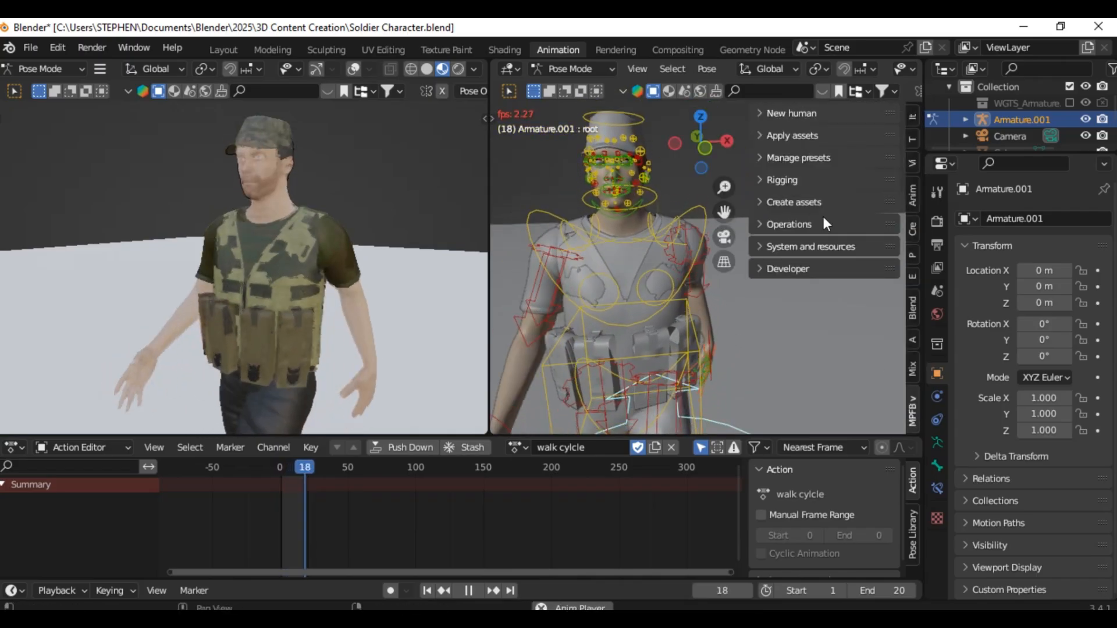
left_click(768, 139)
scroll(809, 318, "down", 2)
scroll(808, 318, "down", 2)
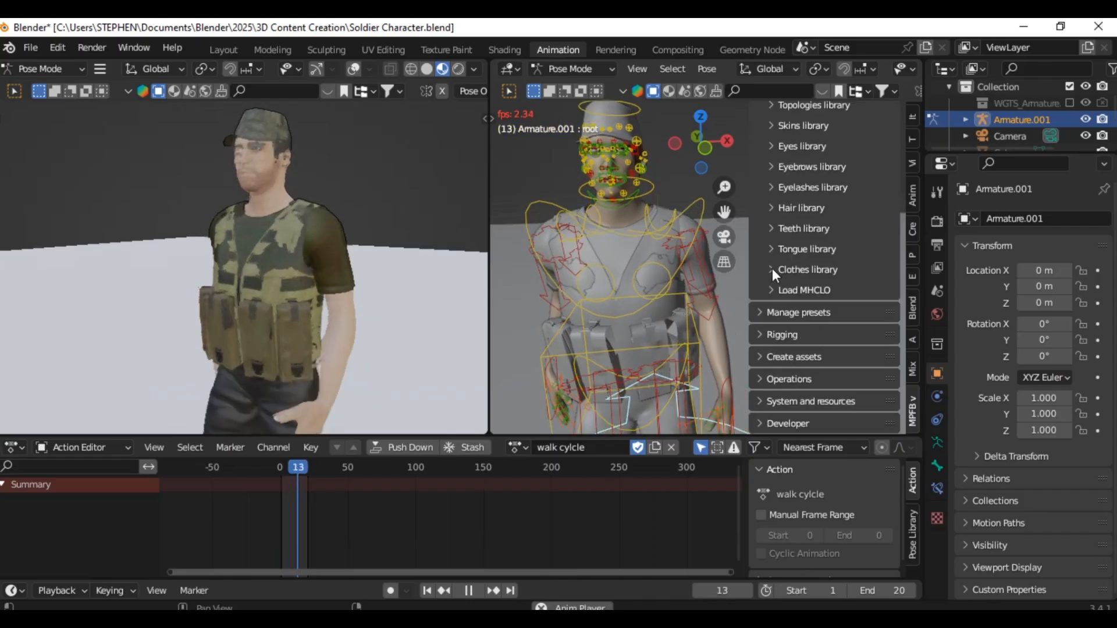
left_click(771, 125)
left_click(770, 126)
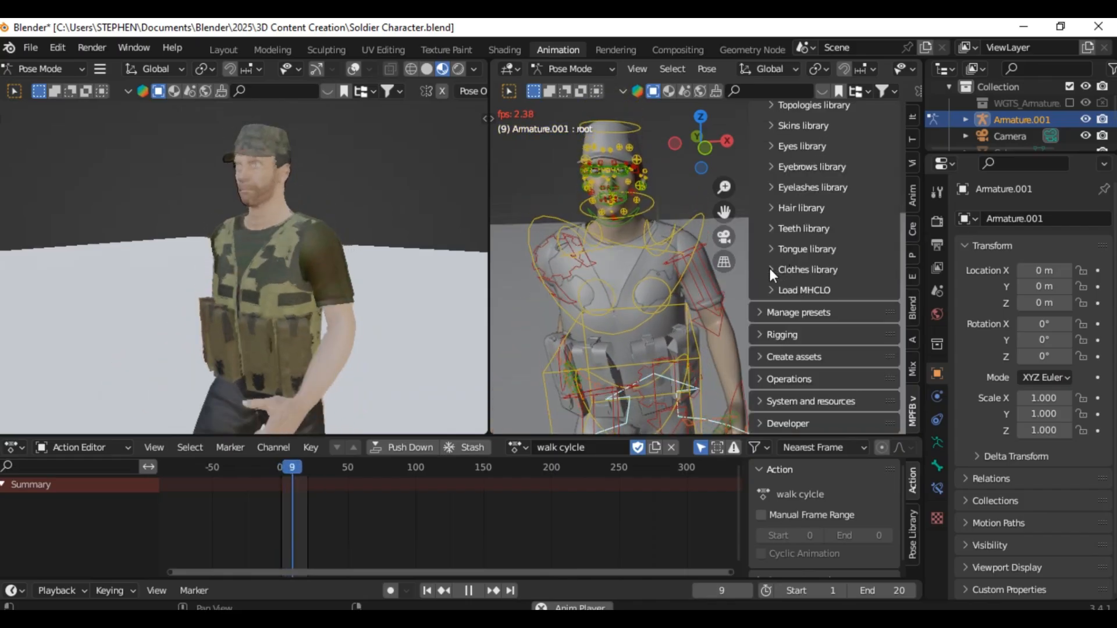
left_click(771, 269)
scroll(810, 309, "down", 12)
scroll(811, 310, "down", 20)
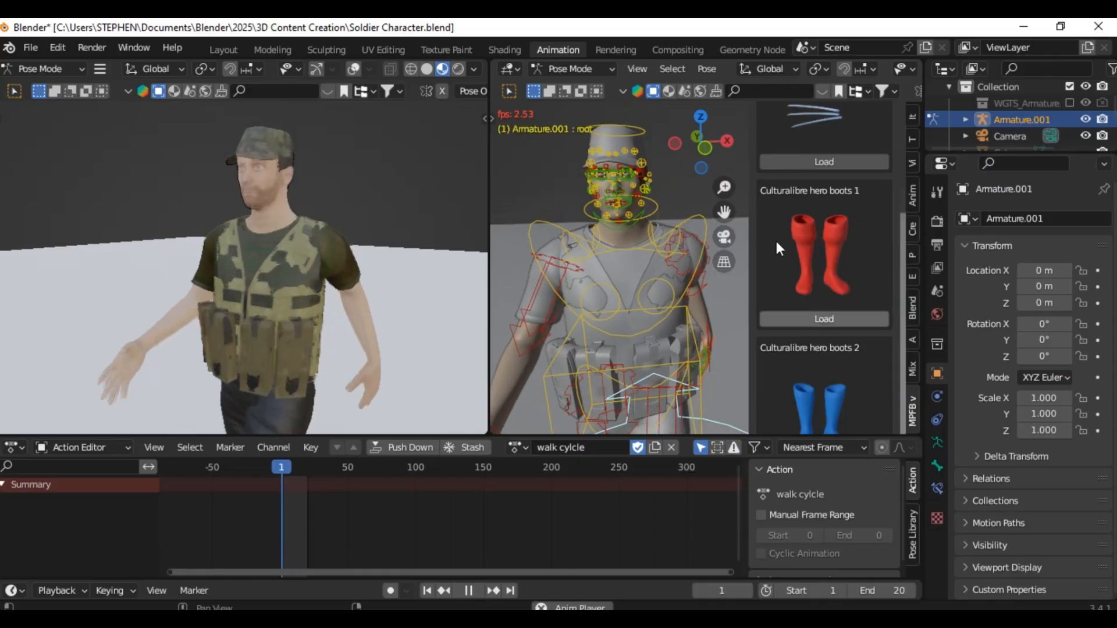
left_click_drag(754, 239, 792, 239)
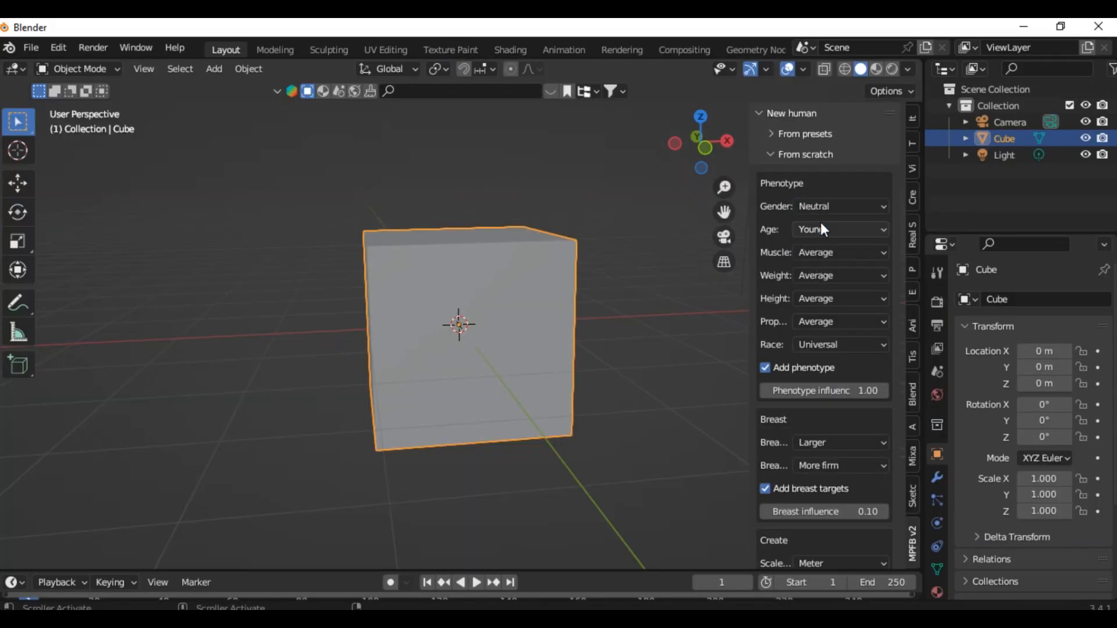
Step: Set the from-scratch human's phenotype to male gender, young age and Caucasian race
left_click(823, 229)
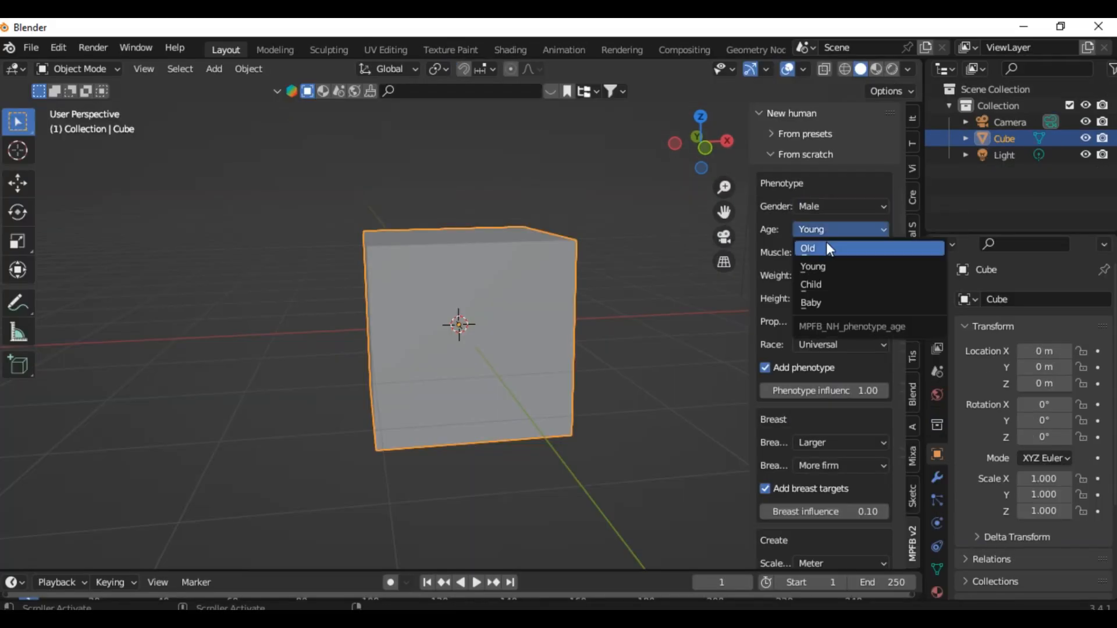
left_click(822, 249)
left_click(821, 253)
left_click(818, 289)
scroll(814, 346, "down", 2)
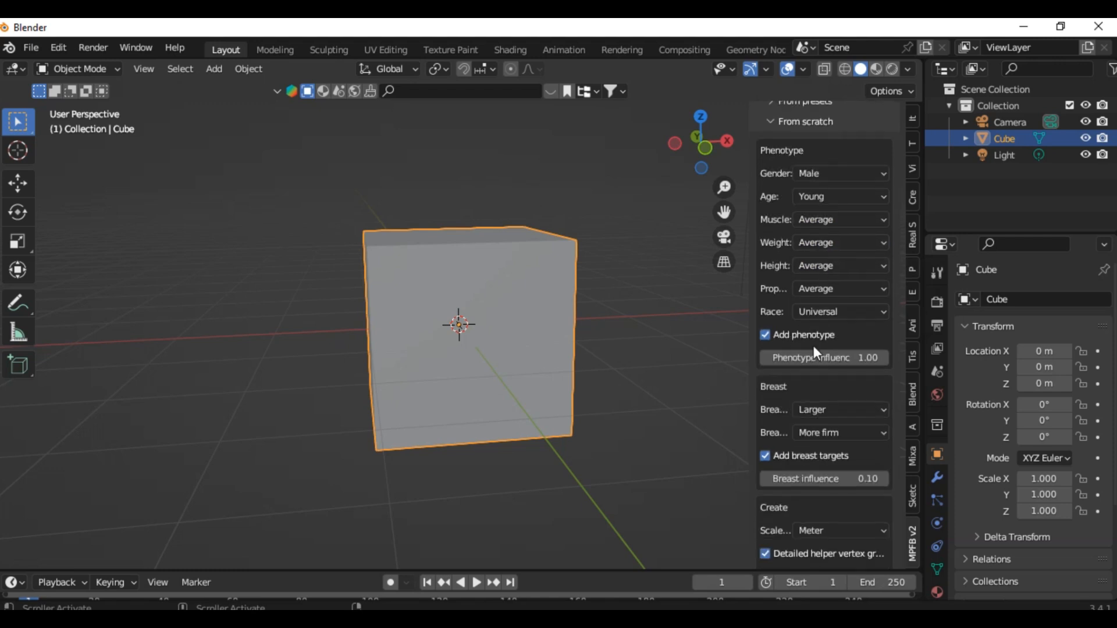
left_click(838, 291)
left_click(835, 380)
Step: Create the human from the chosen phenotype settings
scroll(803, 326, "down", 6)
scroll(815, 264, "up", 2)
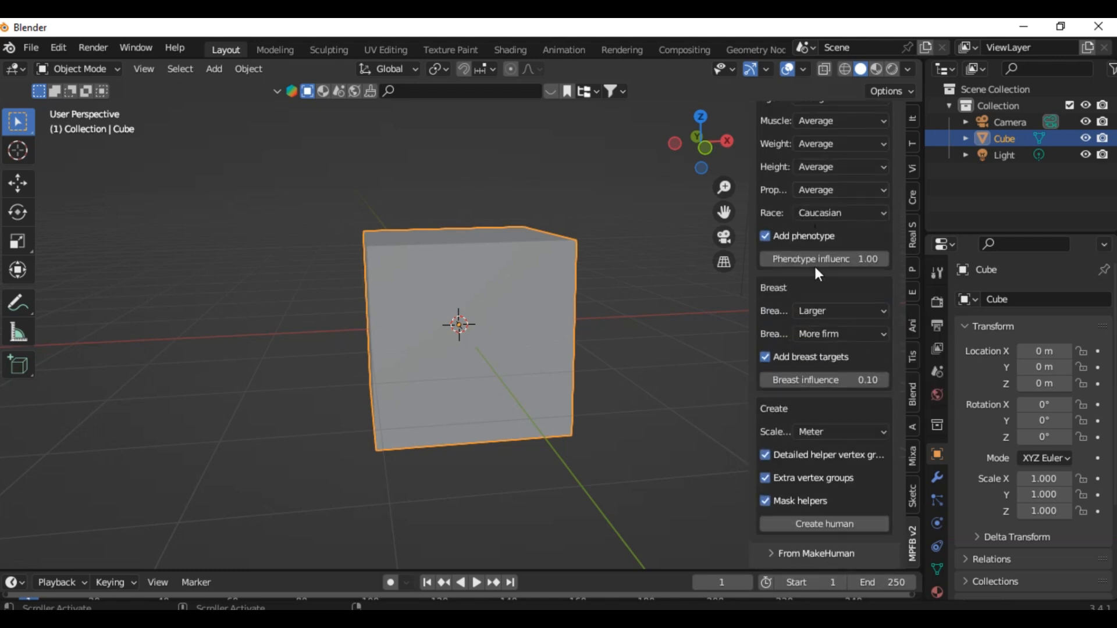
scroll(812, 294, "down", 7)
left_click(825, 294)
Step: Move the cube a short distance along the Z axis
left_click(529, 251)
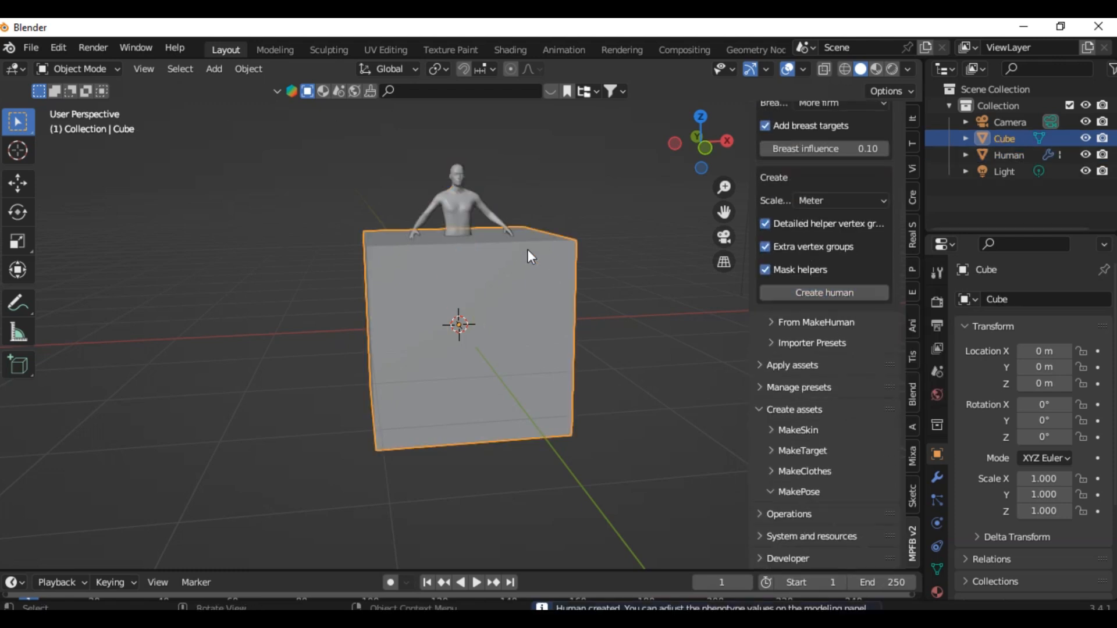
key("g")
key("z")
left_click(525, 233)
Step: Select the human mesh and set its phenotype weight to 0.53 in the modelling settings
middle_click_drag(500, 274, 480, 253)
scroll(451, 285, "up", 4)
left_click(428, 291)
scroll(434, 285, "up", 3)
scroll(788, 302, "up", 7)
left_click(774, 153)
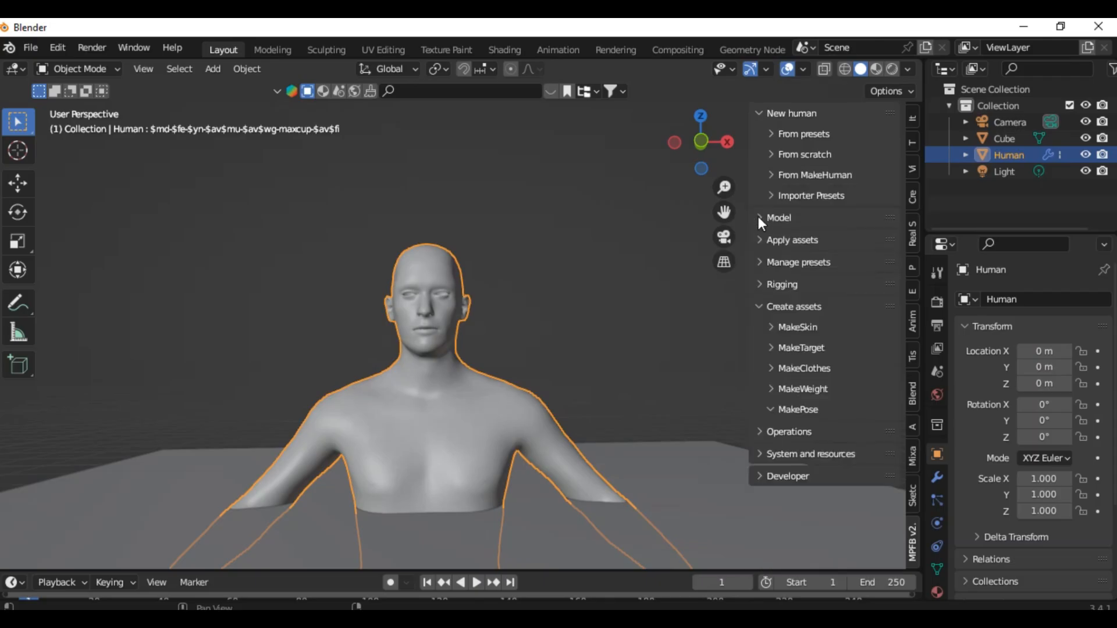
left_click(760, 217)
scroll(763, 224, "down", 2)
left_click(774, 234)
mouse_move(806, 309)
left_mouse_down()
mouse_move(782, 308)
mouse_move(807, 309)
left_mouse_up()
left_click_drag(846, 285, 931, 285)
scroll(803, 311, "down", 2)
left_click(885, 290)
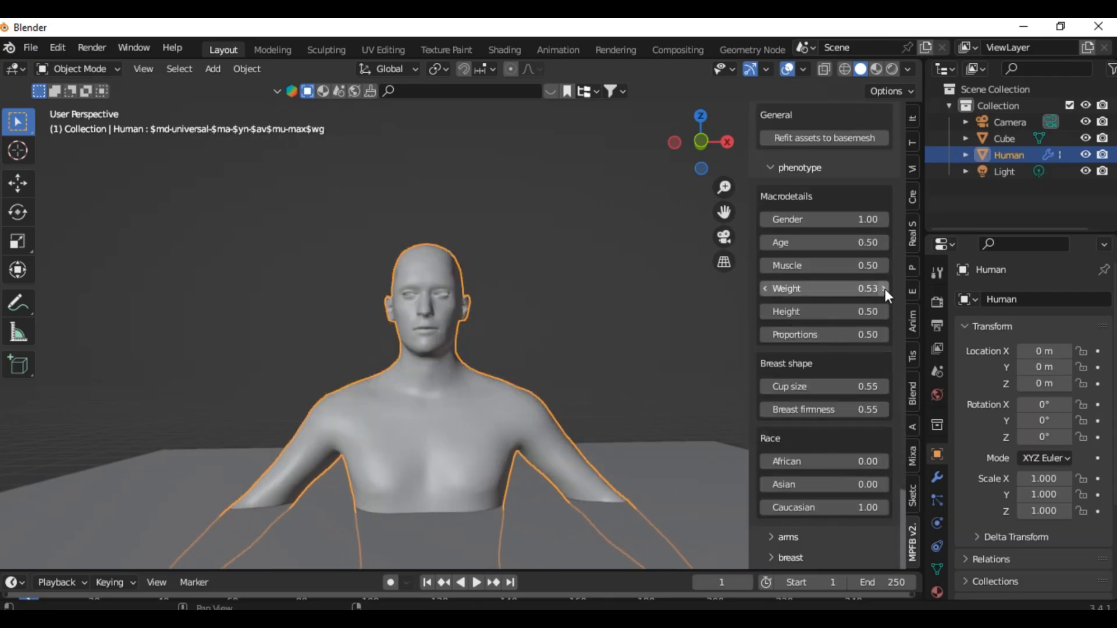
Step: Look through the human's phenotype values and the body-part modelling sections, including the ears
scroll(811, 275, "down", 1)
scroll(811, 273, "up", 5)
scroll(821, 369, "down", 4)
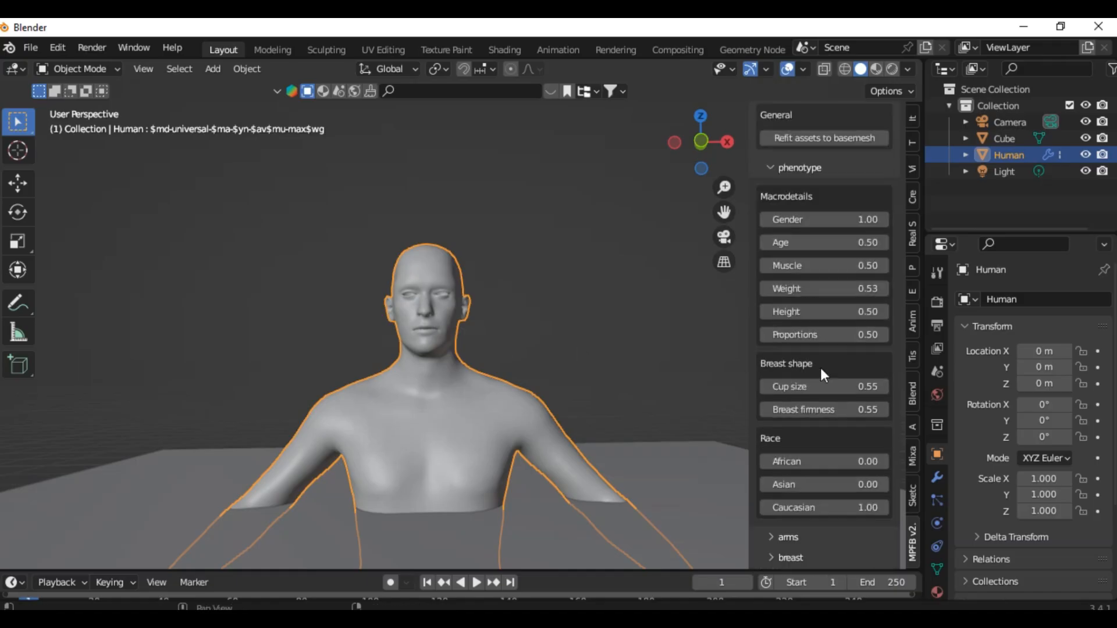
scroll(820, 367, "down", 5)
scroll(815, 303, "up", 3)
scroll(805, 332, "down", 2)
left_click(812, 404)
scroll(827, 404, "down", 5)
left_click(794, 242)
scroll(787, 277, "down", 2)
left_click(788, 278)
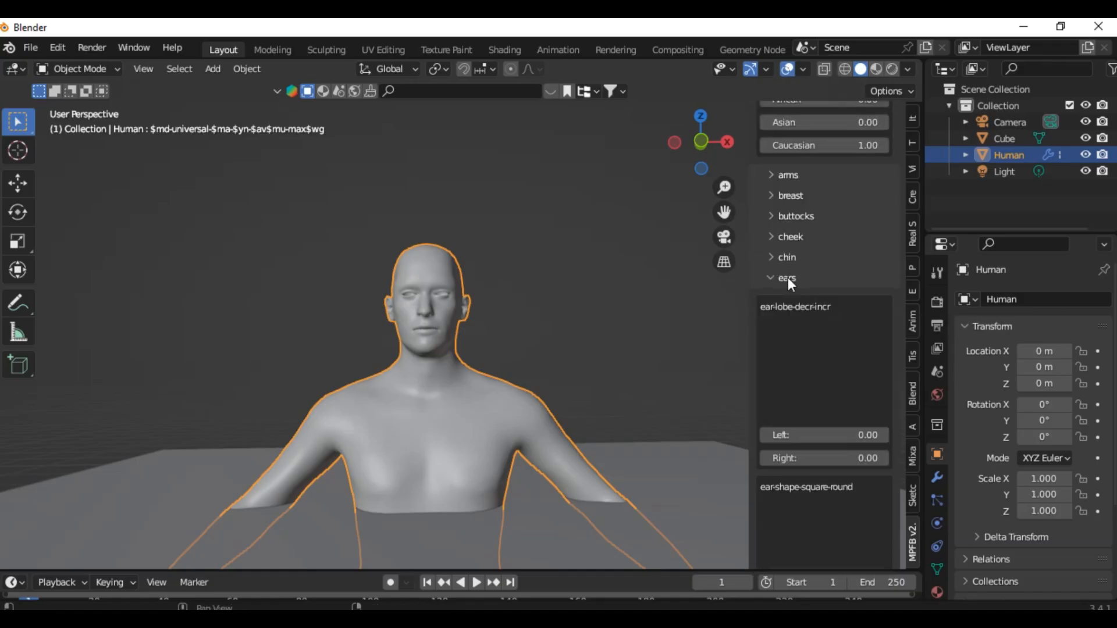
left_click(788, 278)
scroll(788, 291, "down", 7)
left_click(783, 355)
left_click(784, 355)
scroll(783, 332, "up", 15)
Step: Expand the asset application settings and display the viewport in Material Preview shading
left_click(780, 302)
scroll(780, 305, "down", 20)
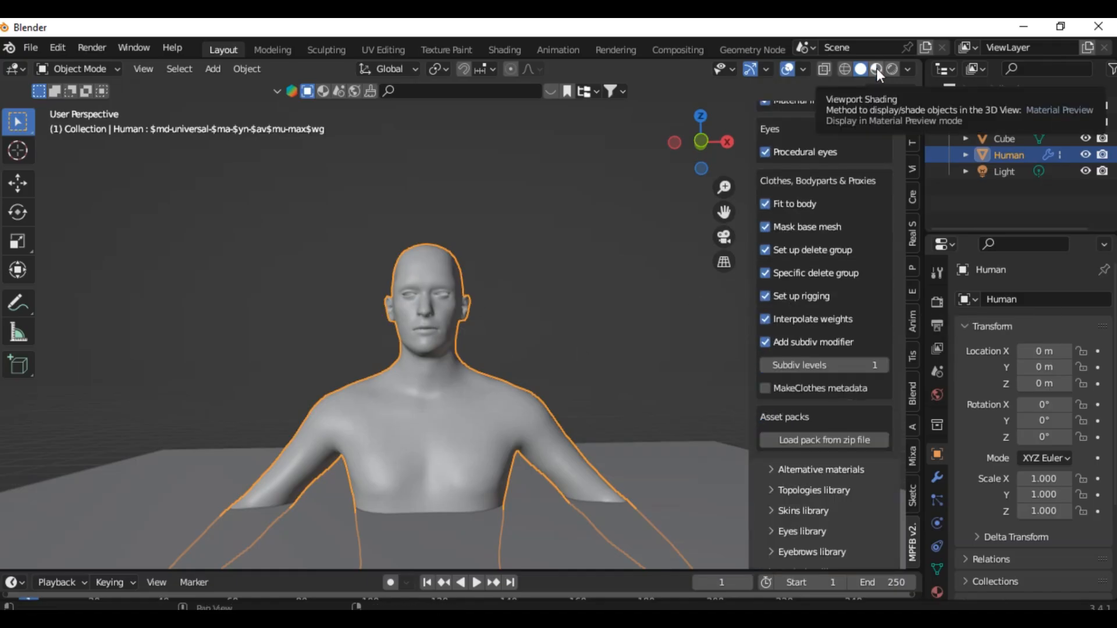
left_click(876, 68)
scroll(814, 291, "up", 10)
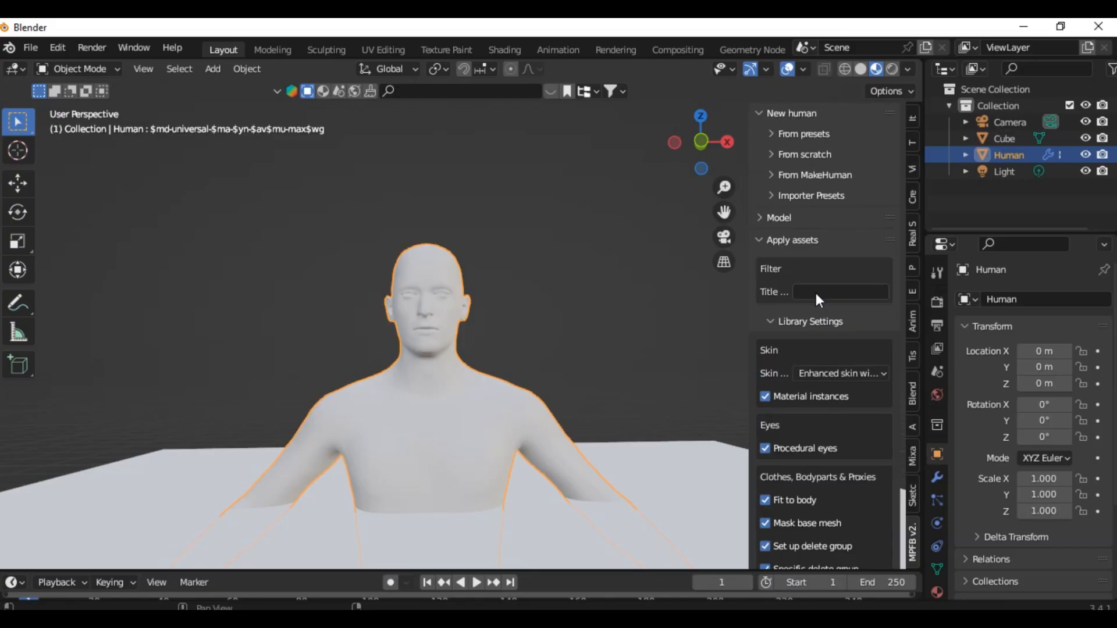
Step: Open the skins library among the human's applicable assets
left_click(815, 174)
left_click(812, 173)
left_click(805, 220)
left_click(806, 220)
scroll(810, 277, "down", 10)
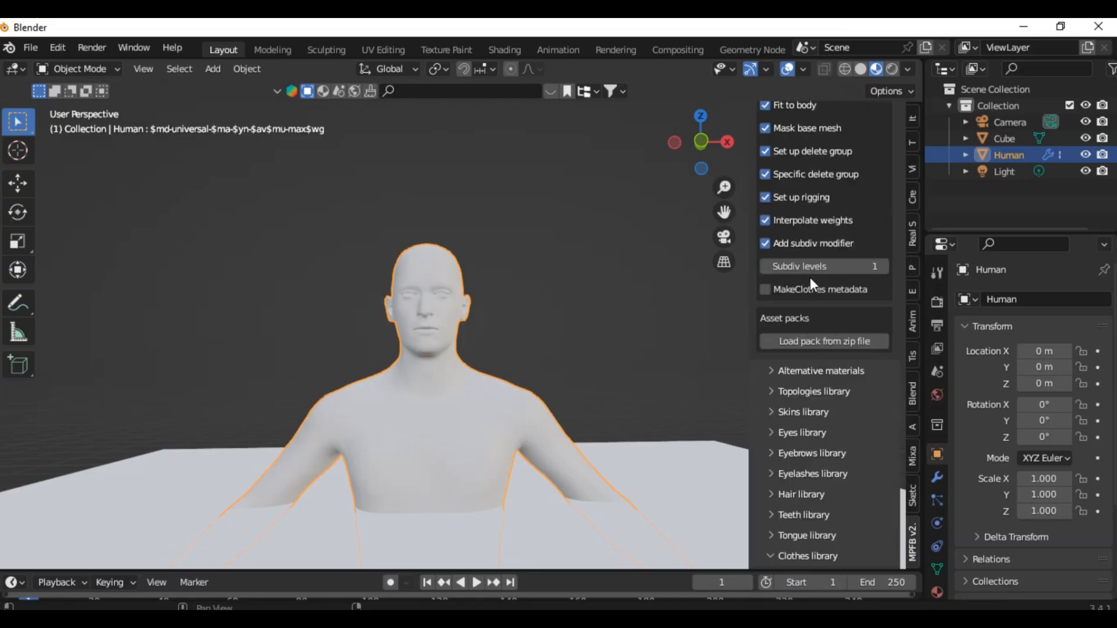
scroll(783, 239, "up", 10)
left_click(782, 239)
left_click(782, 239)
scroll(784, 291, "down", 10)
left_click(783, 424)
left_click(780, 346)
scroll(590, 354, "down", 1)
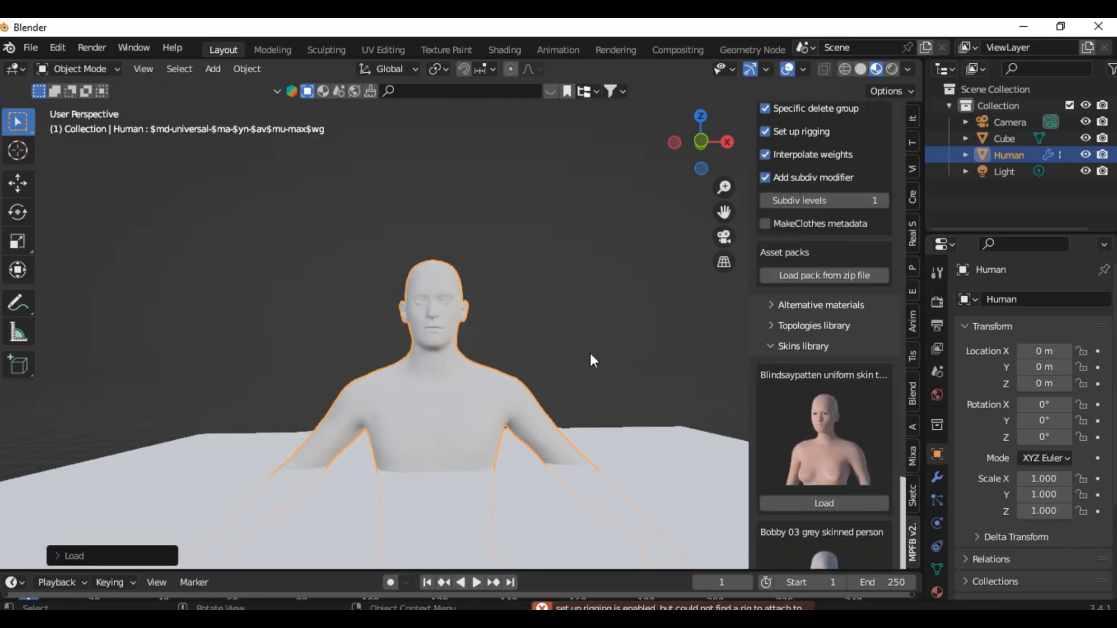
Step: Load the Jartur69 old skin with beard onto the human
scroll(590, 354, "up", 3)
scroll(834, 415, "down", 15)
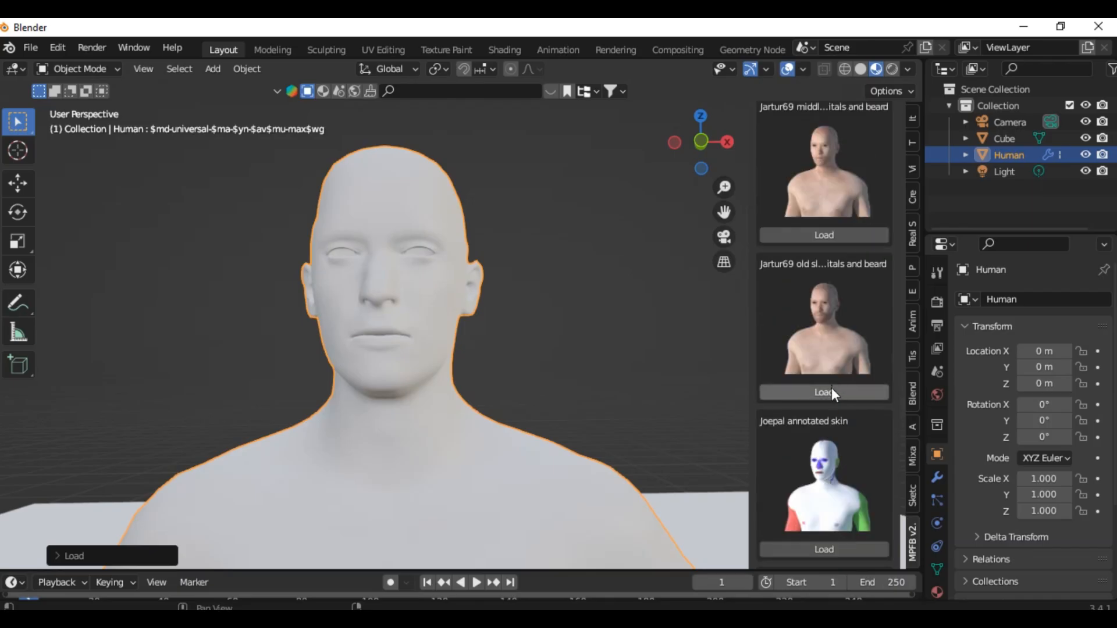
left_click(832, 393)
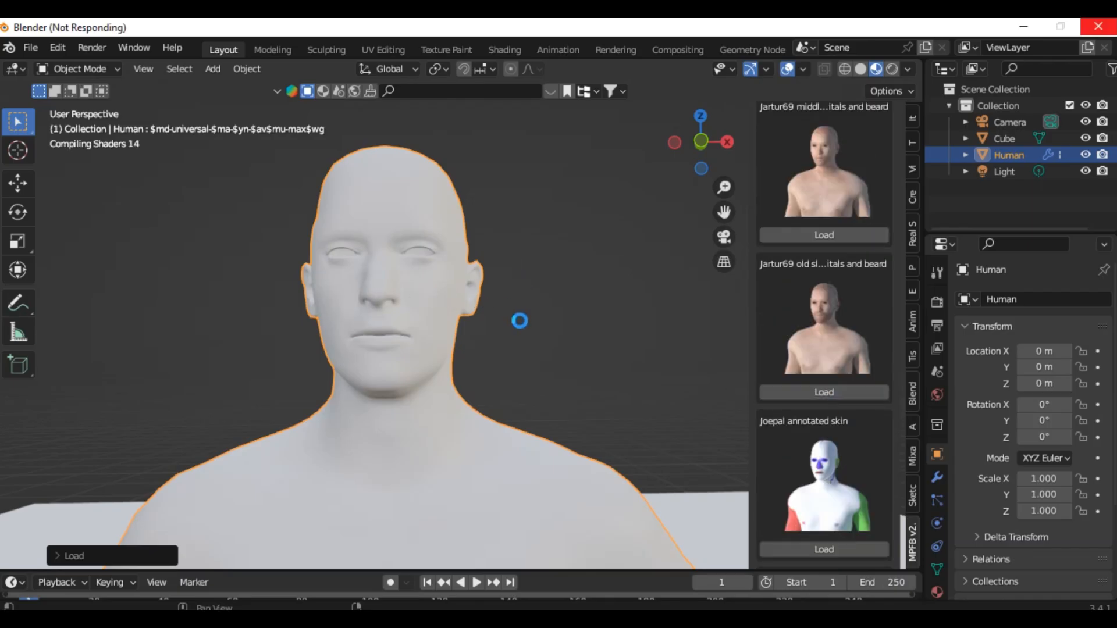
scroll(469, 320, "up", 3)
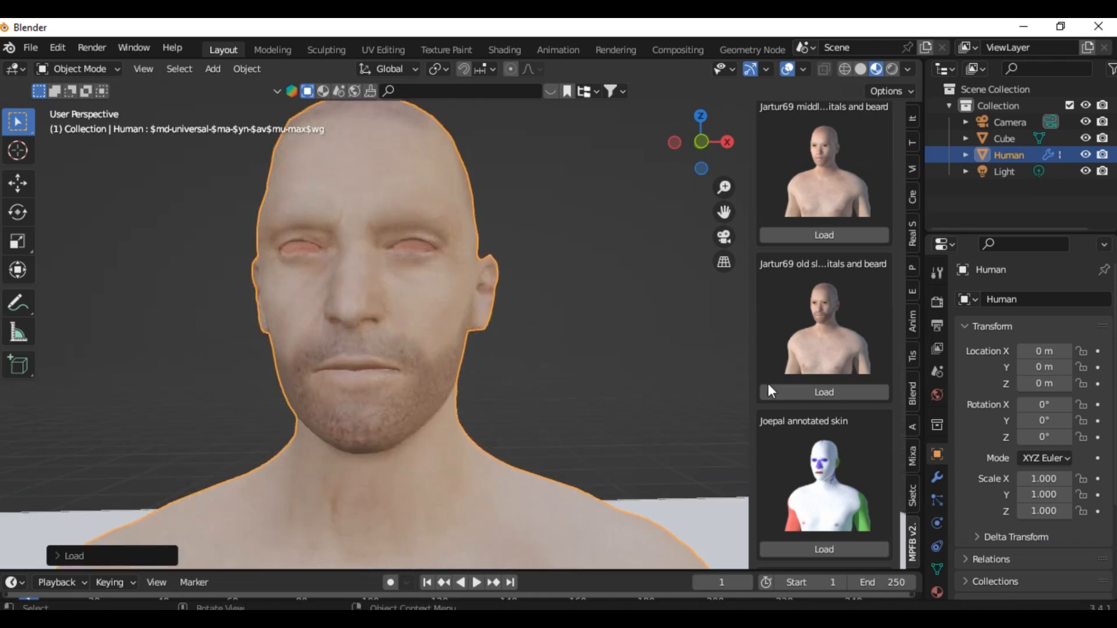
Step: Try to load the High-poly eyes from the eyes library onto the unrigged human
left_click(913, 394)
left_click(911, 545)
scroll(777, 394, "down", 14)
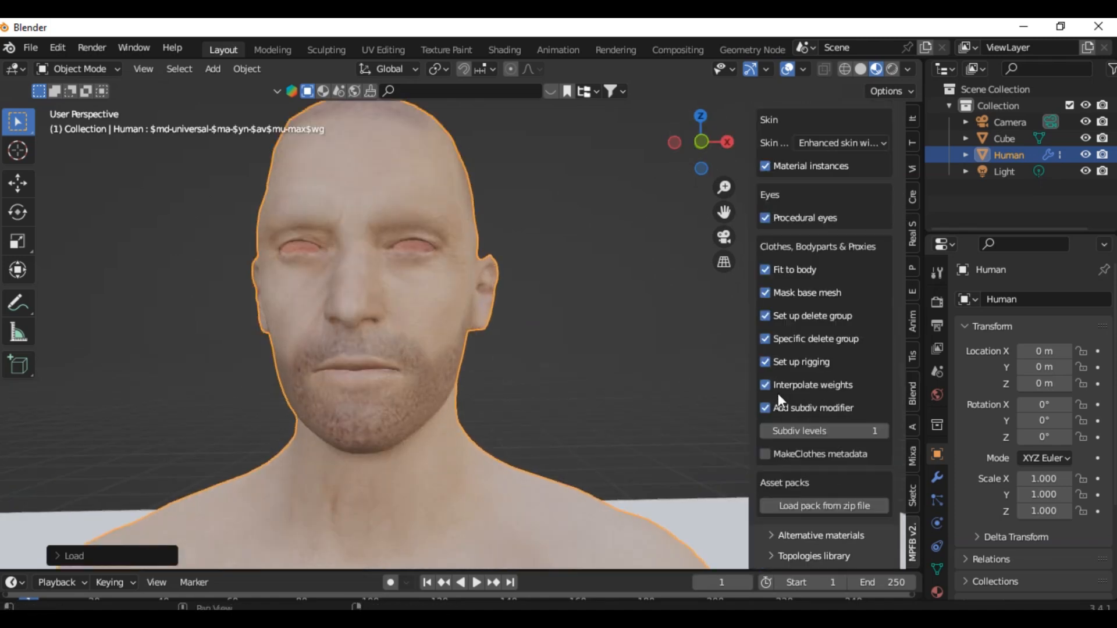
scroll(778, 393, "up", 4)
left_click(773, 281)
left_click(775, 301)
left_click(827, 458)
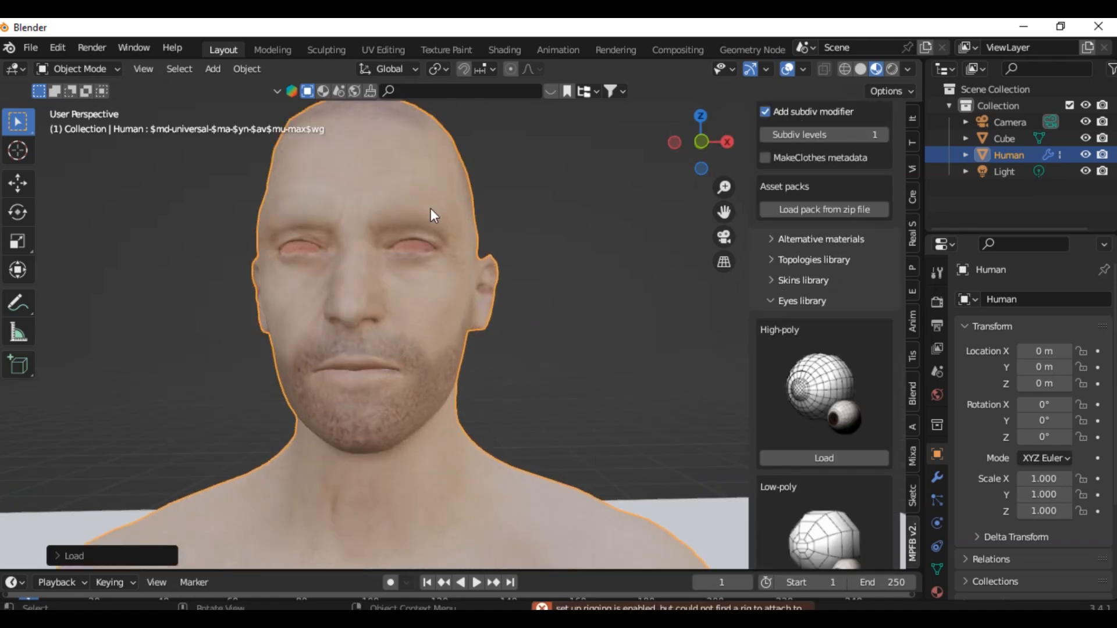
Step: Add a Rigify rig with imported weights to the human
scroll(804, 288, "up", 10)
left_click(786, 208)
scroll(453, 222, "down", 3)
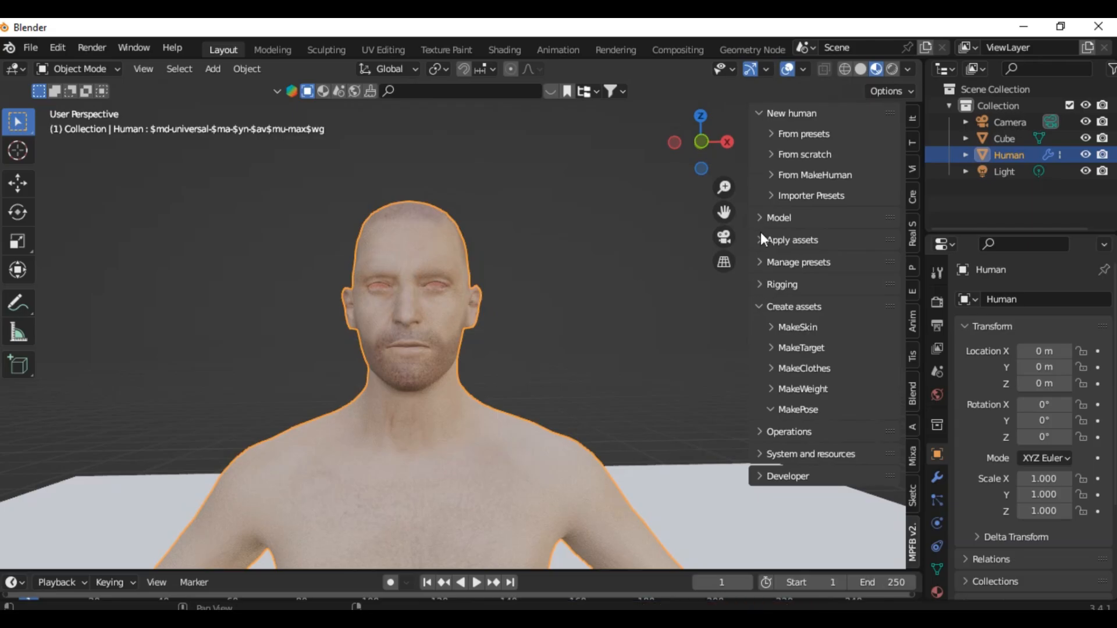
left_click(780, 284)
left_click(792, 302)
scroll(812, 371, "down", 5)
left_click(824, 346)
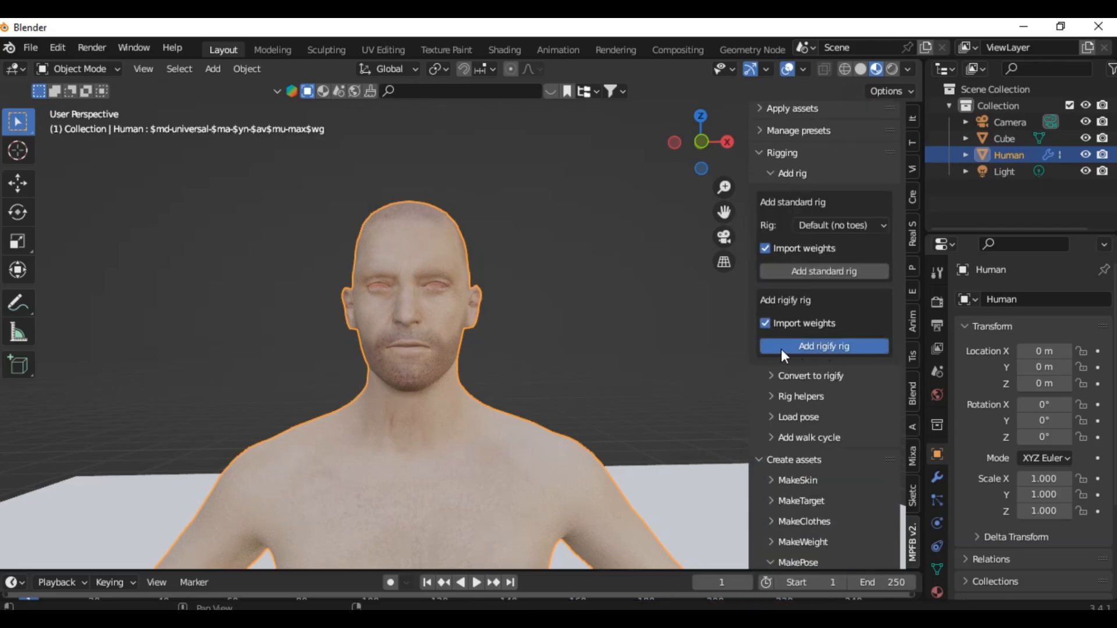
mouse_move(437, 272)
middle_mouse_down()
mouse_move(570, 272)
mouse_move(439, 272)
middle_mouse_up()
scroll(808, 267, "up", 5)
Step: Load the High-poly eyes from the eyes library onto the rigged human
left_click(784, 263)
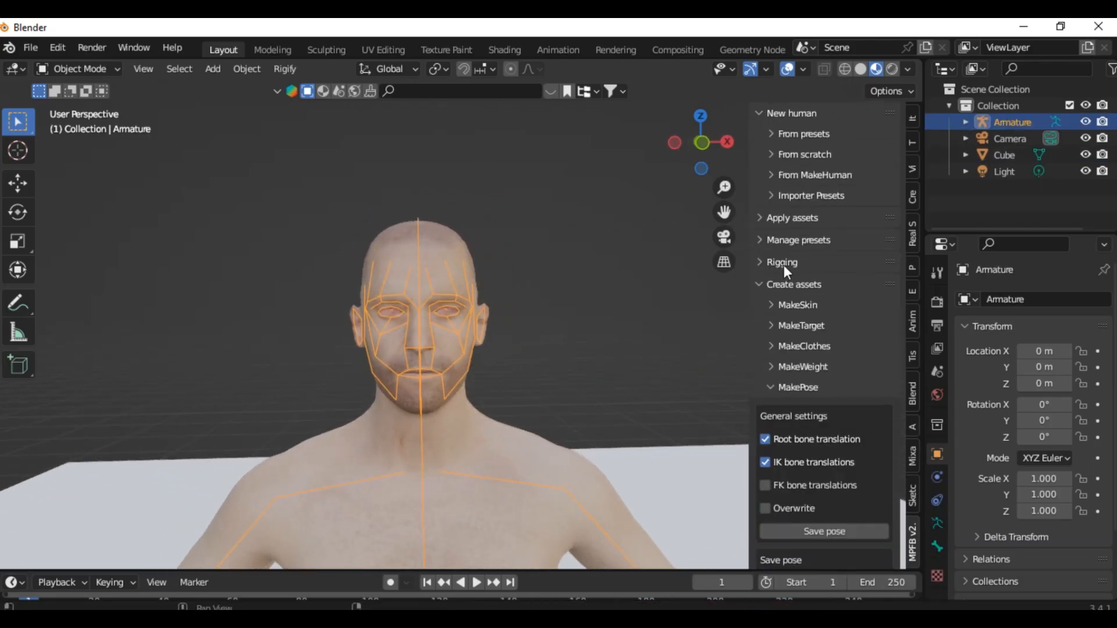
left_click(770, 265)
left_click(771, 264)
left_click(764, 216)
scroll(783, 273, "down", 5)
left_click(787, 281)
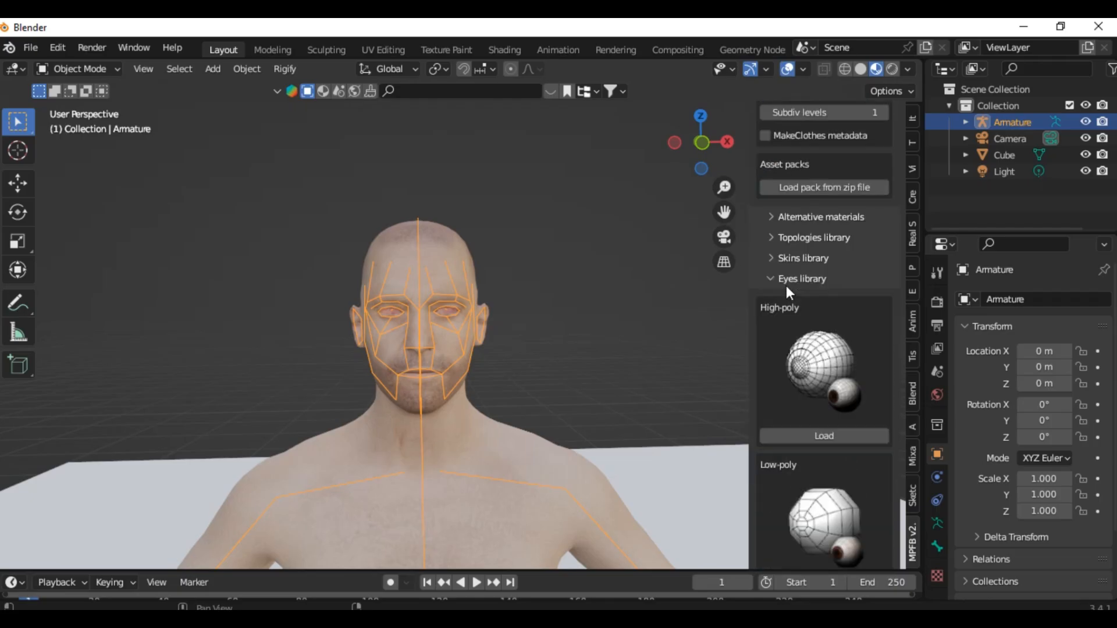
scroll(788, 286, "down", 4)
left_click(803, 304)
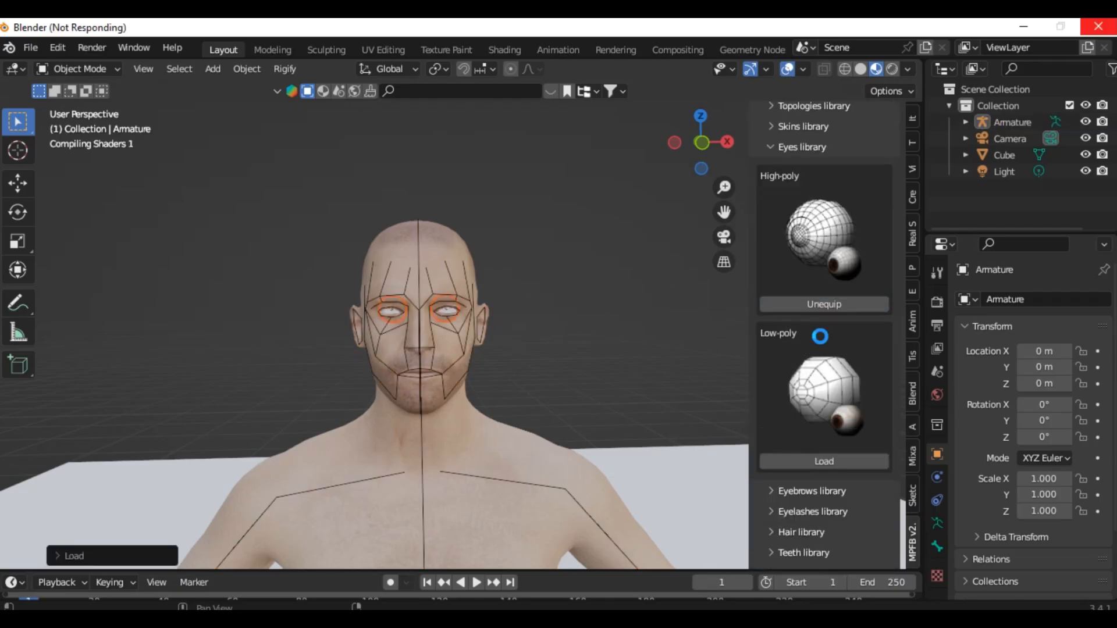
middle_click_drag(408, 280, 434, 308)
Step: Load the first set of eyebrows from the eyebrows library
scroll(798, 329, "down", 5)
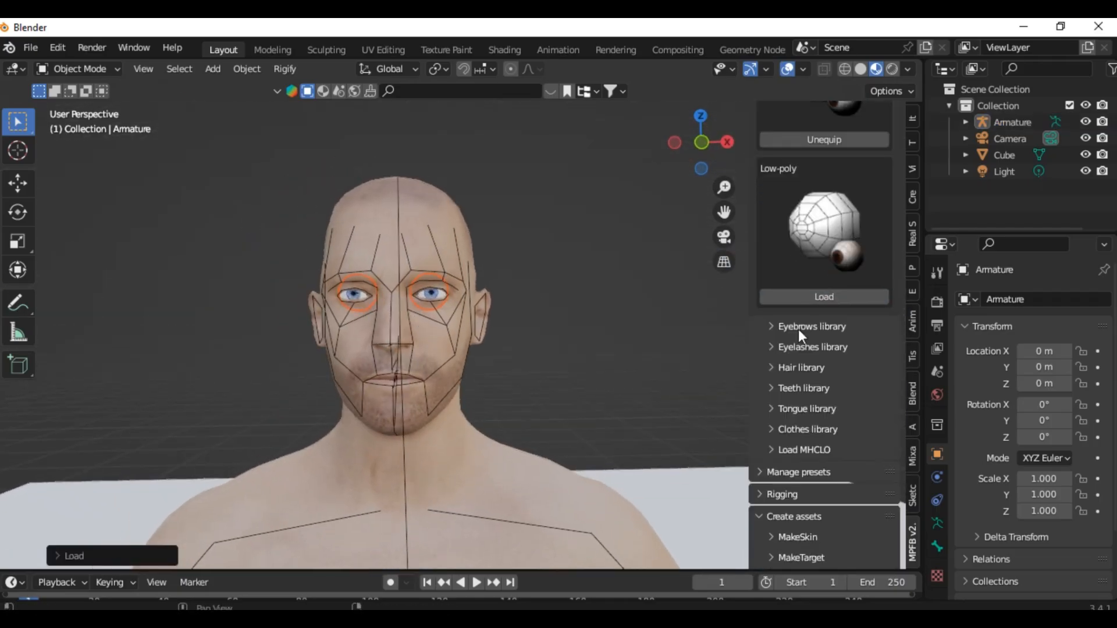
scroll(799, 291, "up", 7)
left_click(786, 180)
left_click(784, 202)
left_click(825, 355)
Step: Load Eyelashes01 from the eyelashes library and open the hair library
left_click(781, 201)
left_click(780, 221)
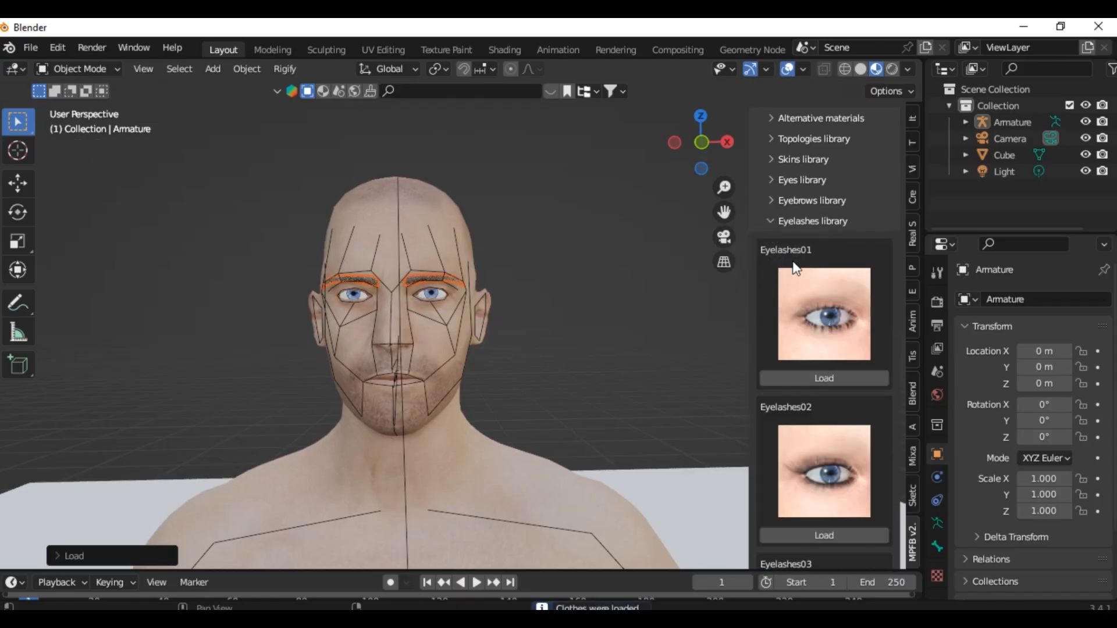
left_click(829, 377)
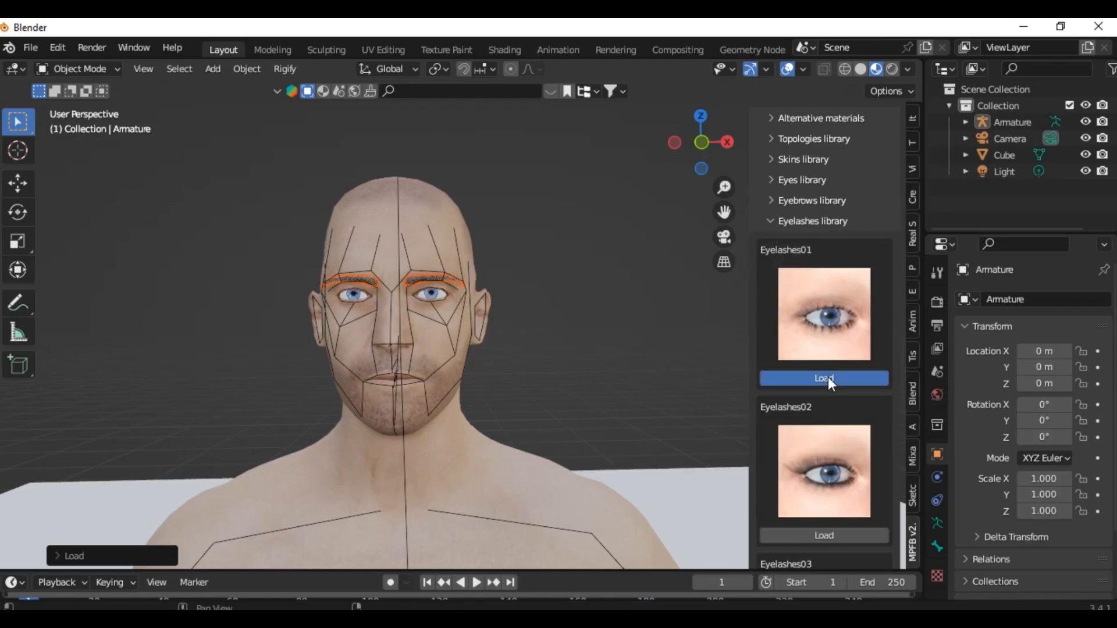
left_click(772, 220)
left_click(775, 241)
Step: Try the Elvs braided rows hairstyle on the character
scroll(805, 404, "down", 15)
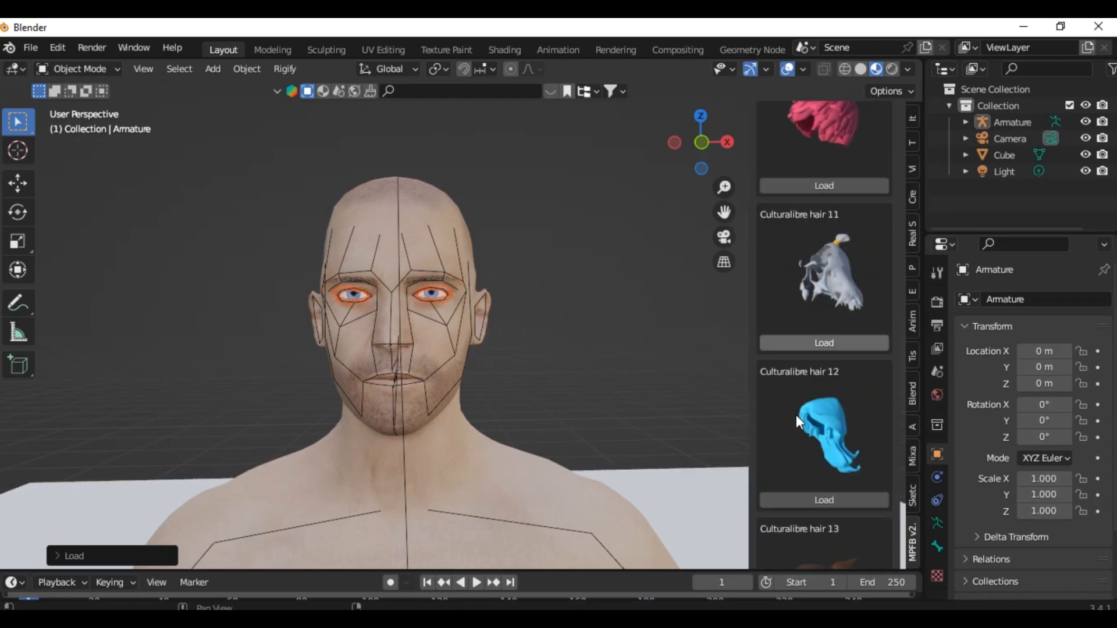
scroll(796, 414, "down", 10)
left_click(824, 434)
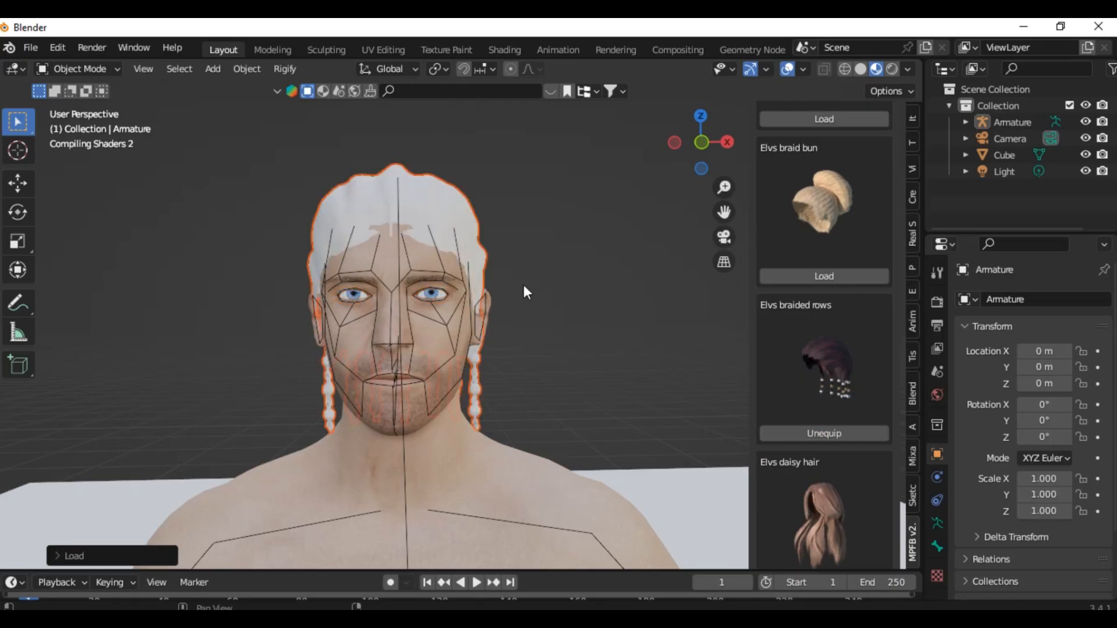
key("ctrl+z")
Step: Load the Short04 hairstyle from the hair library onto the character
scroll(832, 467, "down", 15)
scroll(830, 455, "down", 20)
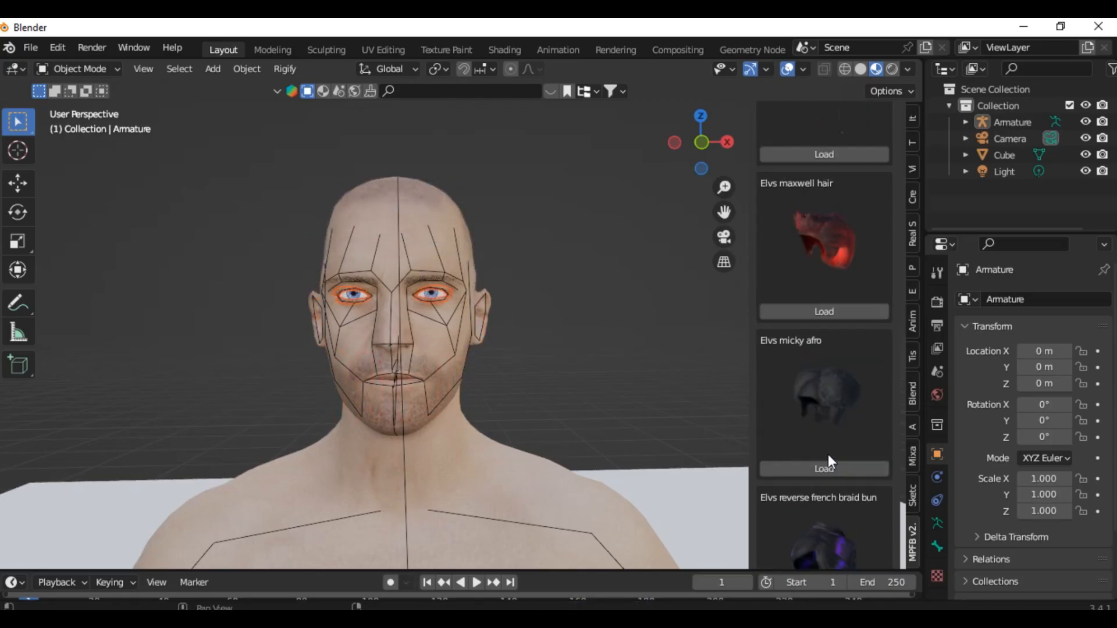
scroll(826, 452, "down", 15)
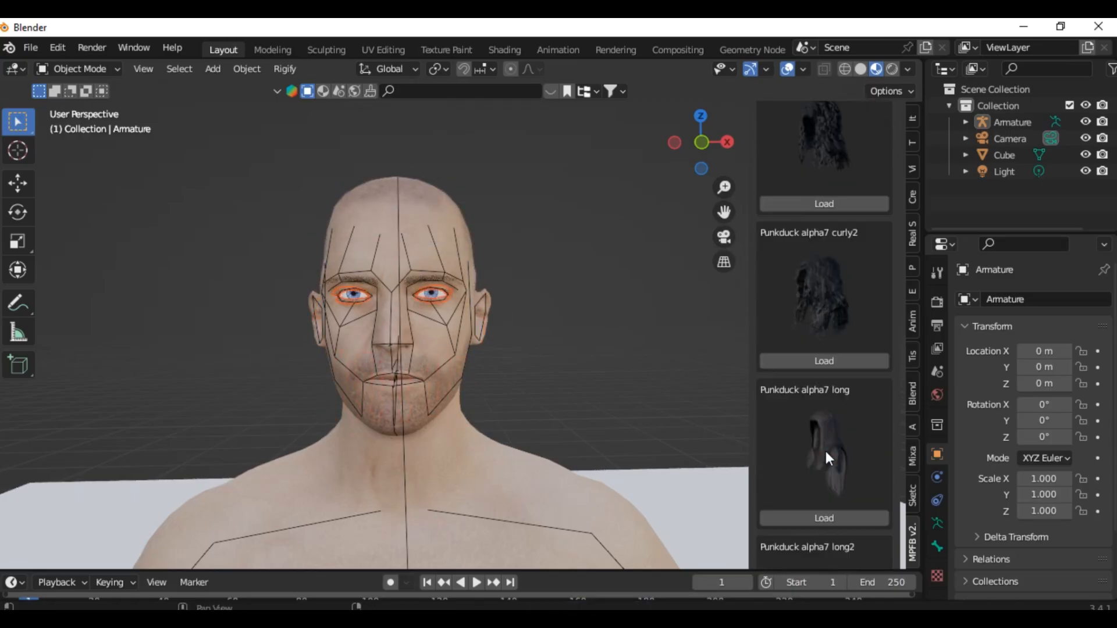
left_click(830, 441)
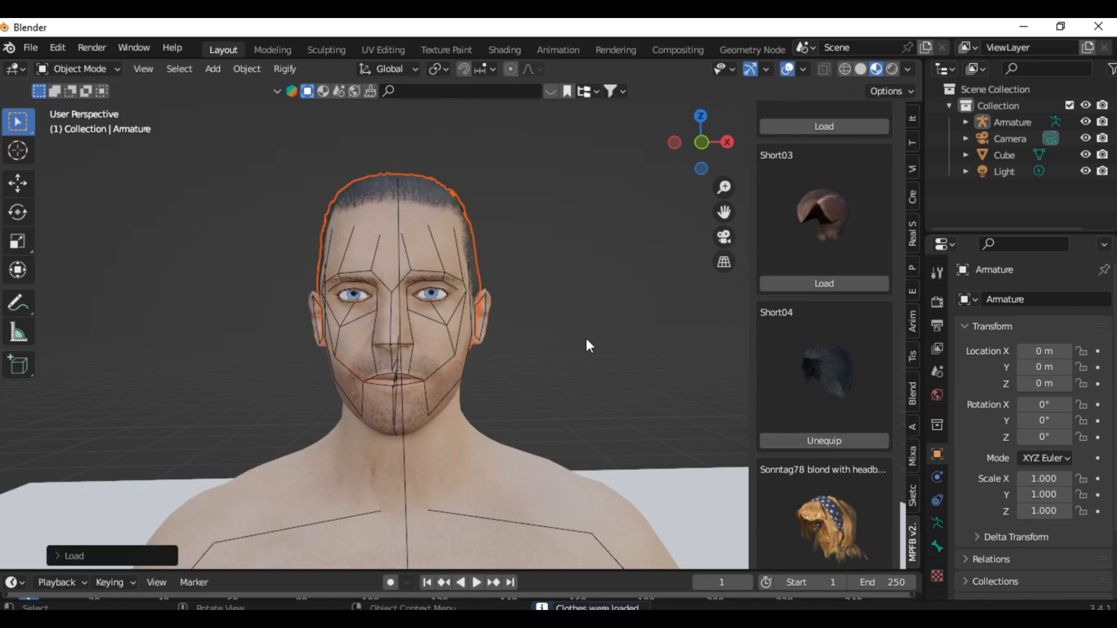
middle_click_drag(586, 337, 586, 335)
middle_click_drag(573, 367, 605, 381)
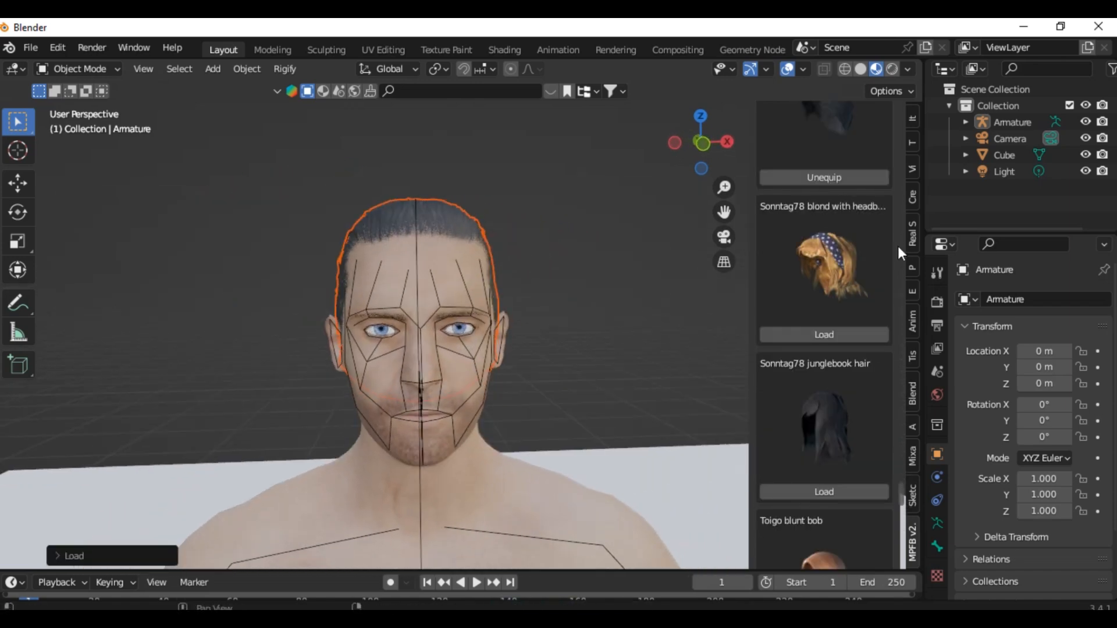
Step: Load the teeth from the teeth library and Tongue01 from the tongue library onto the character
scroll(898, 246, "up", 20)
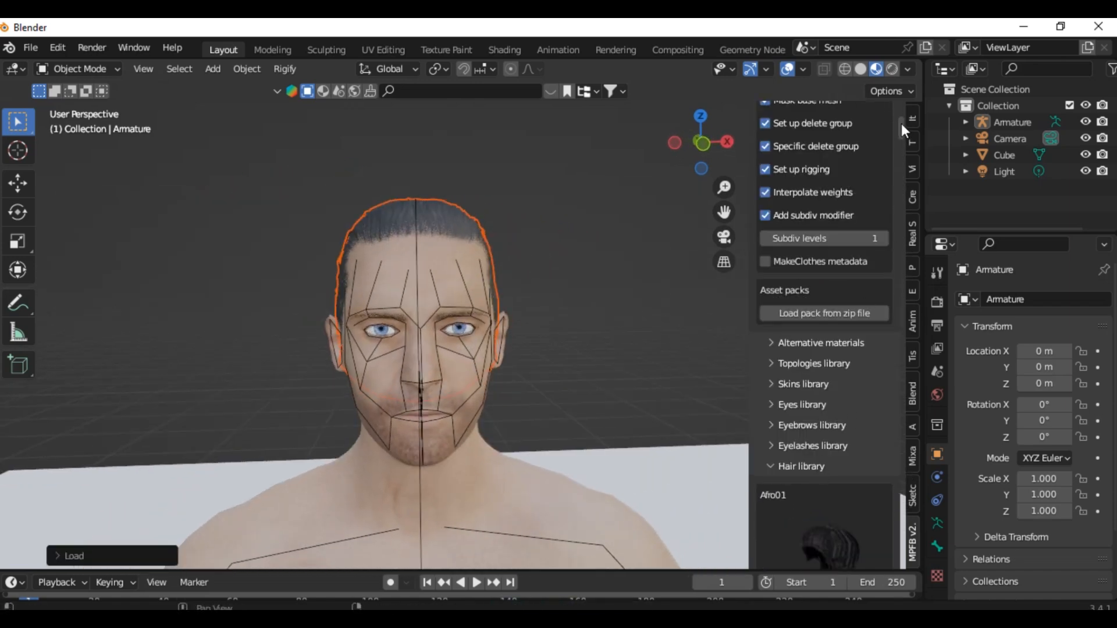
mouse_move(901, 126)
left_mouse_down()
mouse_move(905, 550)
mouse_move(896, 127)
left_mouse_up()
scroll(801, 268, "down", 3)
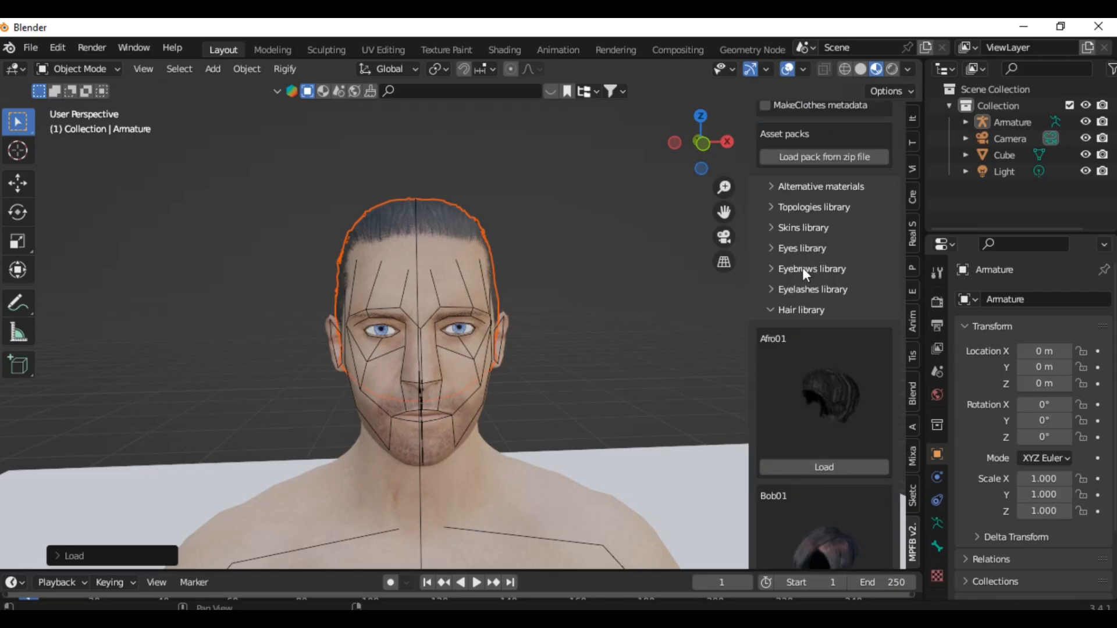
left_click(802, 309)
left_click(802, 486)
left_click(784, 330)
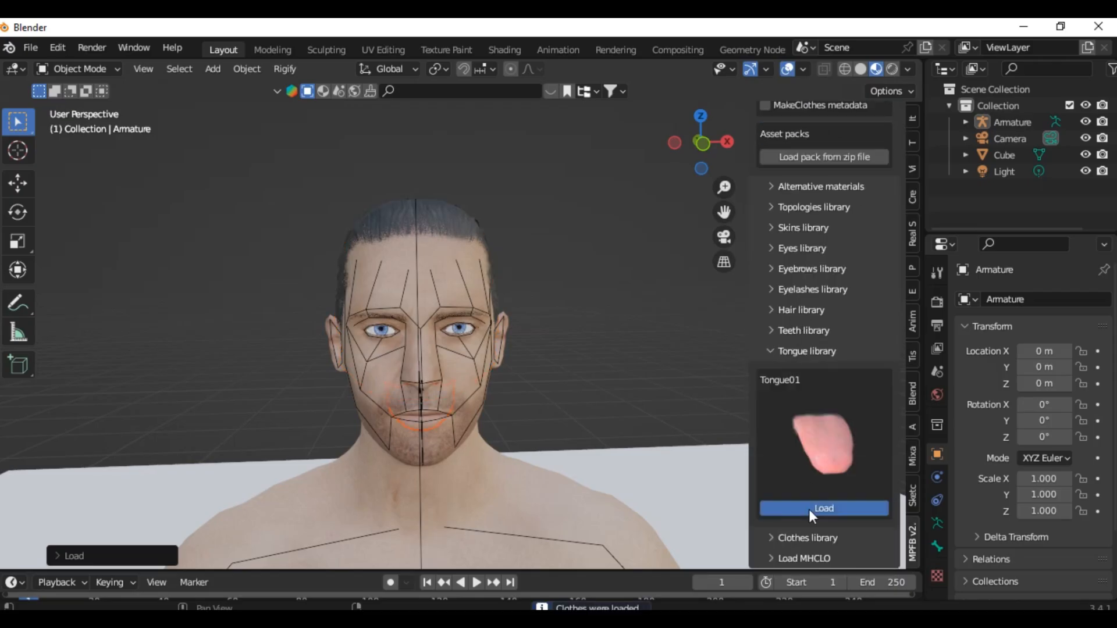
left_click(809, 508)
left_click(774, 349)
Step: Open the clothes library and duplicate the Human body mesh in place
left_click(779, 372)
scroll(564, 451, "down", 5)
left_click(490, 378)
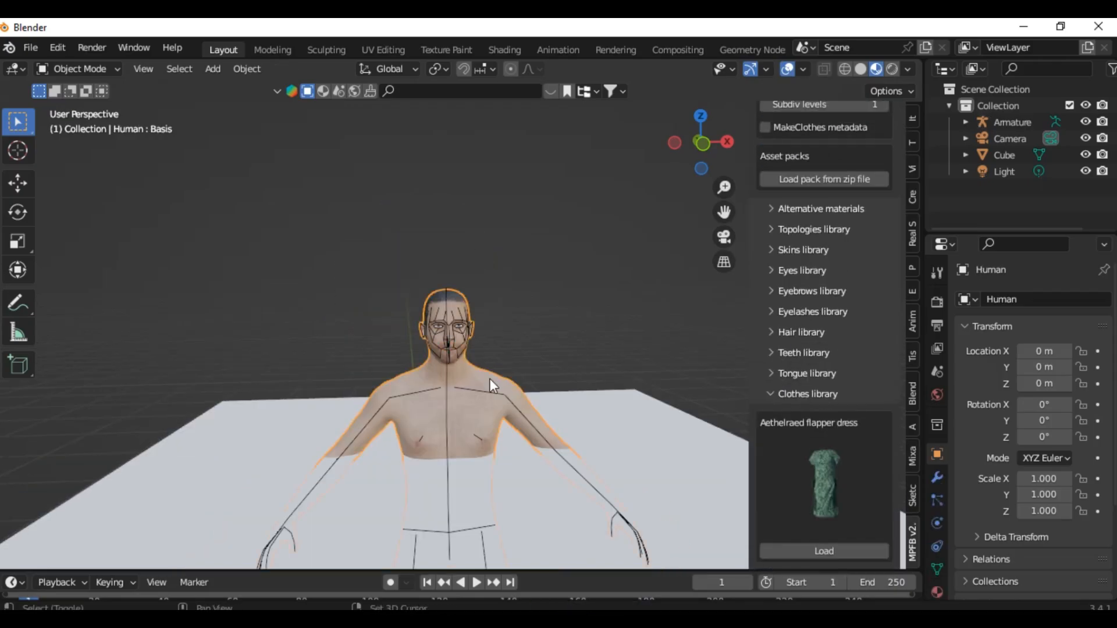
key("shift+d")
key("Escape")
Step: Load the Drednicolson short-tail camo shirt from the clothes library onto the character
scroll(806, 412, "down", 10)
scroll(813, 379, "down", 20)
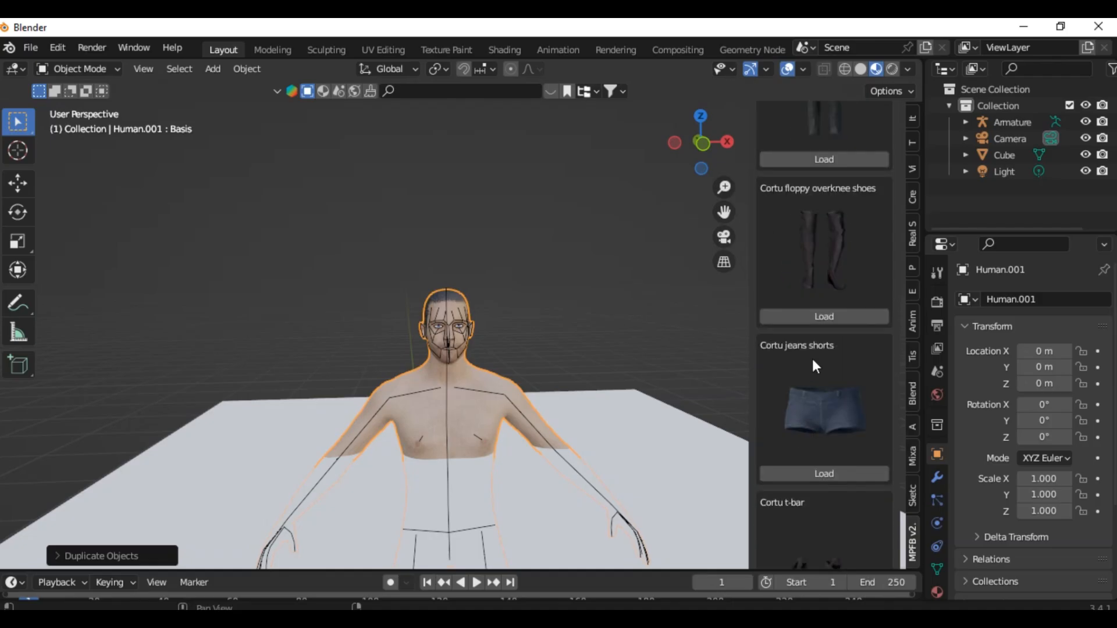
left_click_drag(902, 120, 914, 170)
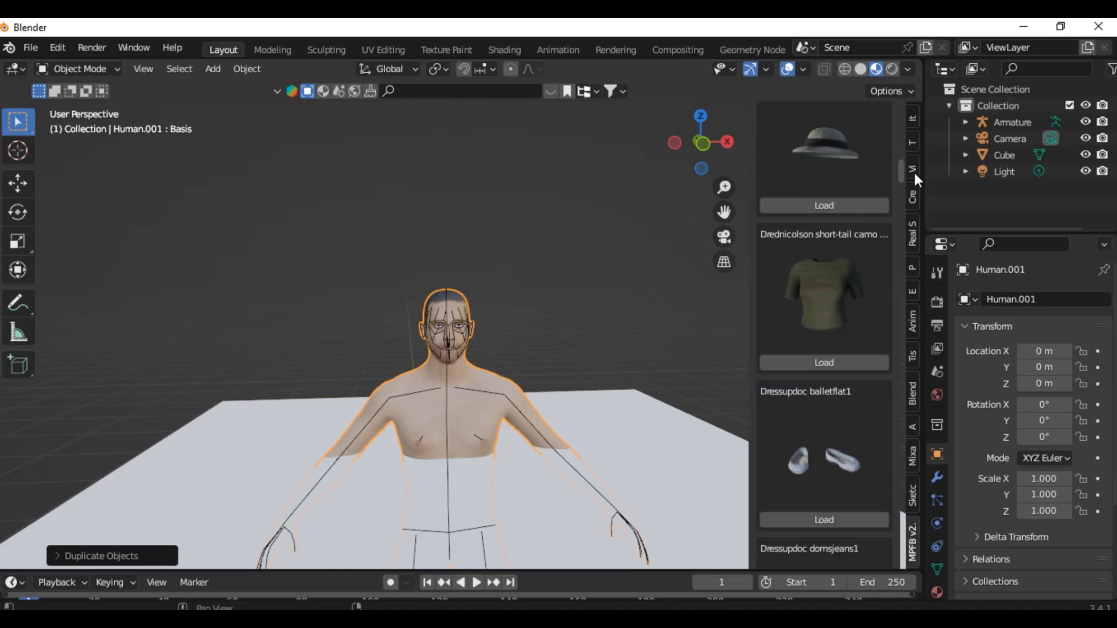
left_click(829, 362)
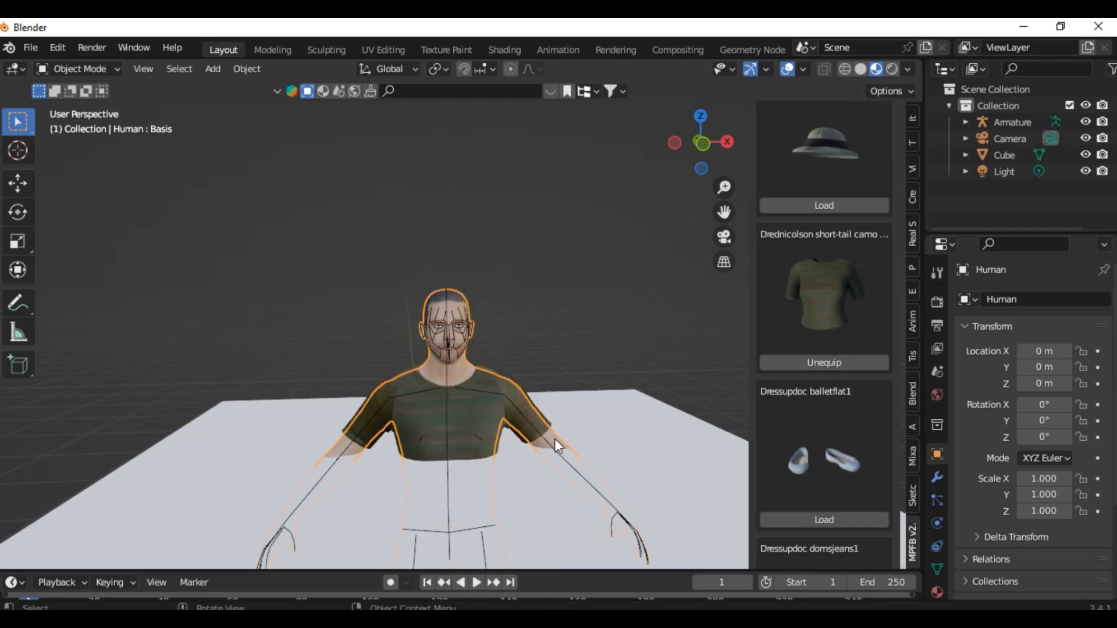
Step: Load the Jaldmic m1911a1 pistol from the clothes library onto the character
scroll(845, 330, "down", 5)
scroll(843, 322, "down", 20)
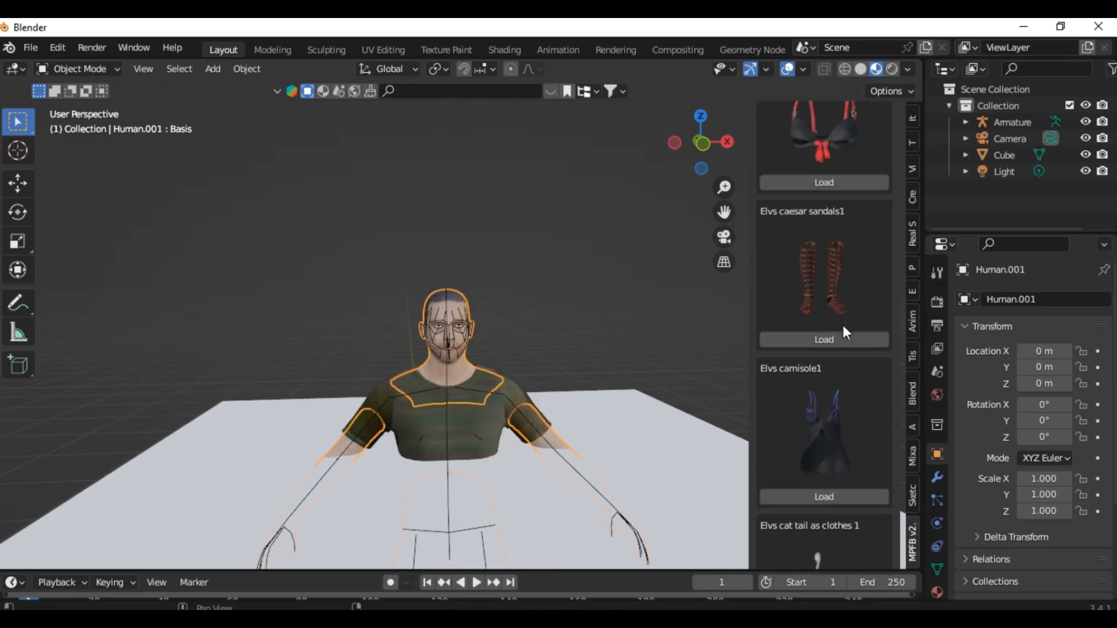
left_click_drag(903, 176, 916, 310)
left_click(817, 514)
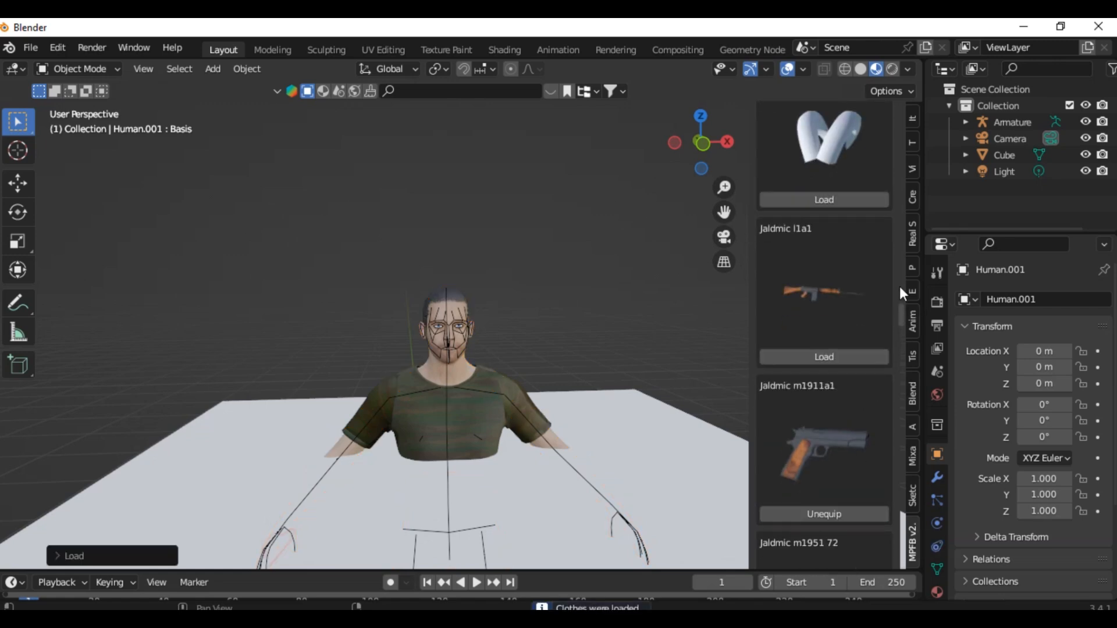
Step: Load Mindfront male trousers 2 onto the character and hide the cube in the viewport
left_click_drag(902, 317, 904, 379)
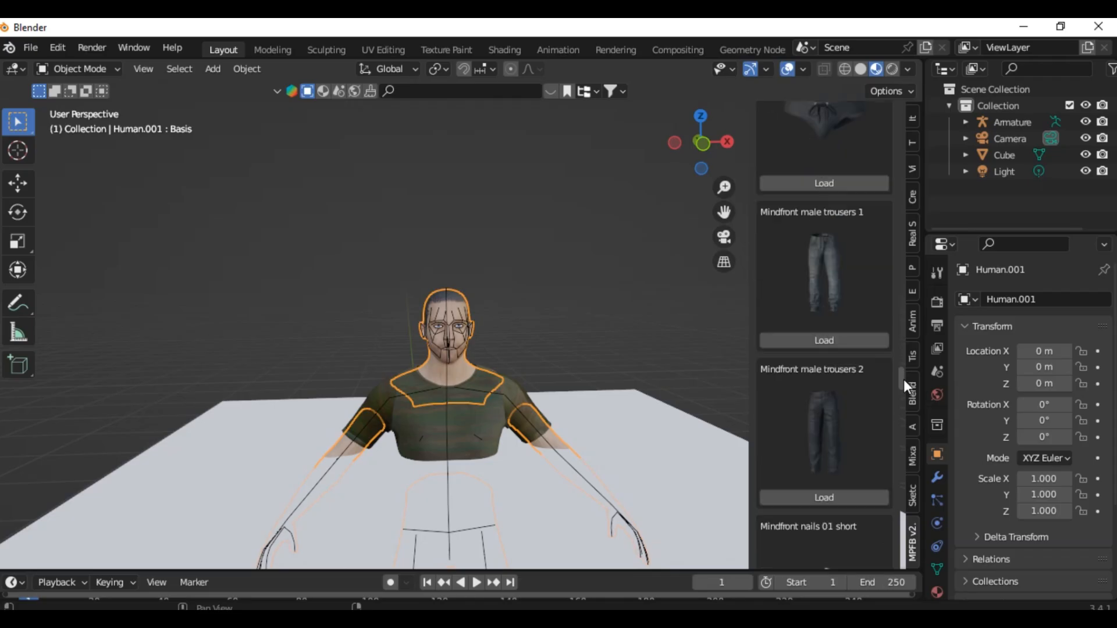
left_click(832, 498)
left_click(620, 432)
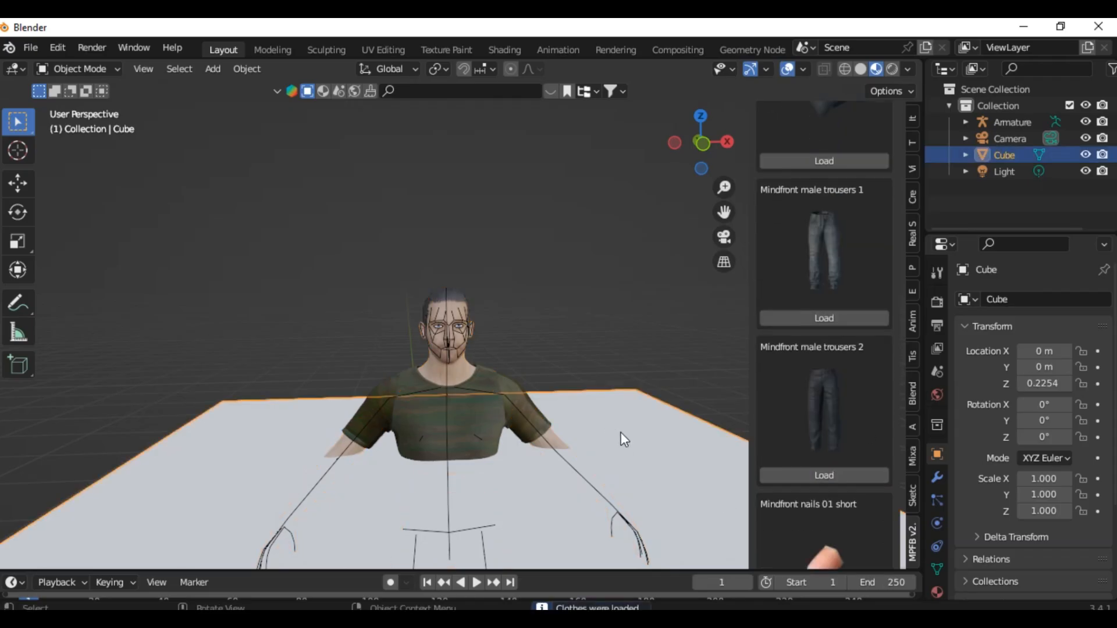
key("h")
Step: Select the body mesh and load the Mindfront patrol cap from the clothes library
middle_click_drag(477, 426, 536, 454)
scroll(499, 438, "up", 5)
left_click(501, 437)
left_click(616, 486)
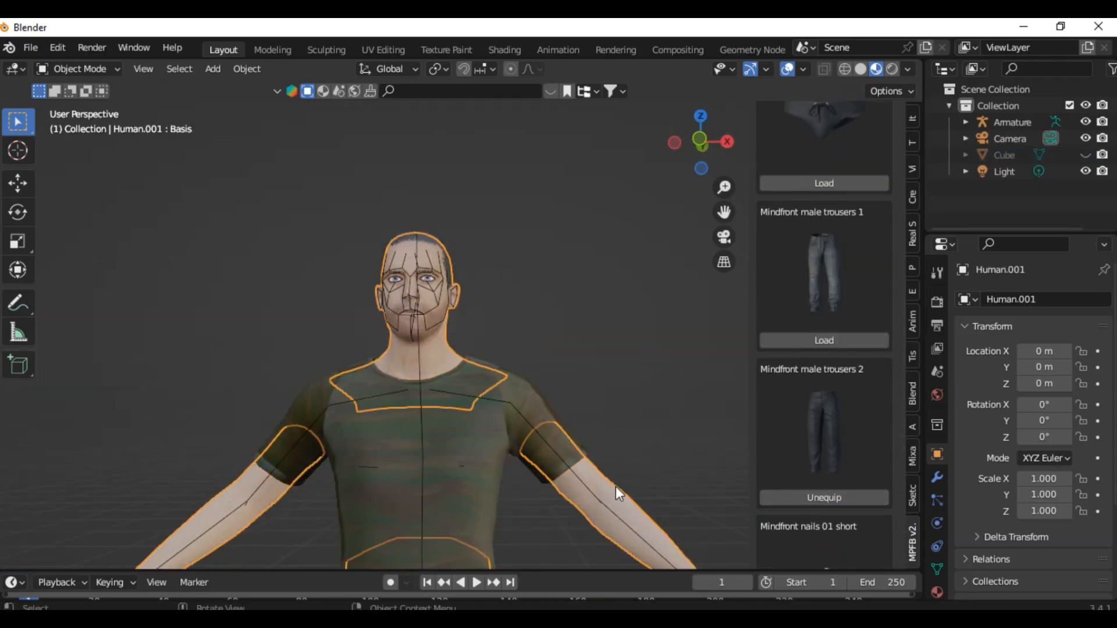
scroll(853, 413, "down", 12)
left_click(804, 326)
Step: Select the body mesh and load the Mindfront shoes oxford female onto the feet
left_click(448, 365)
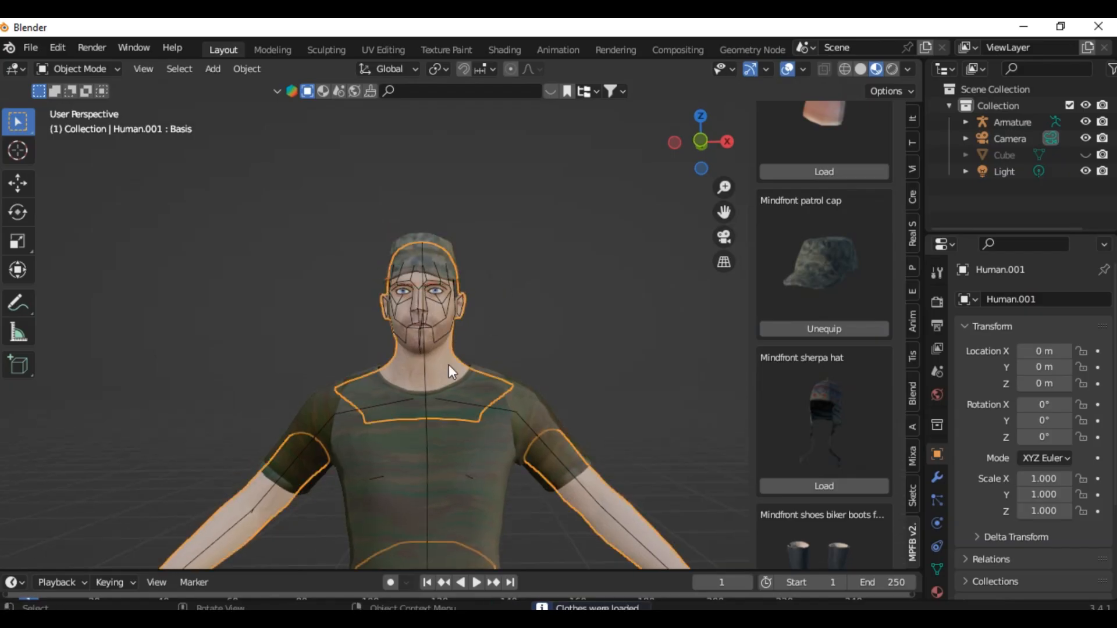
scroll(843, 408, "down", 8)
scroll(614, 330, "down", 5)
scroll(814, 404, "down", 8)
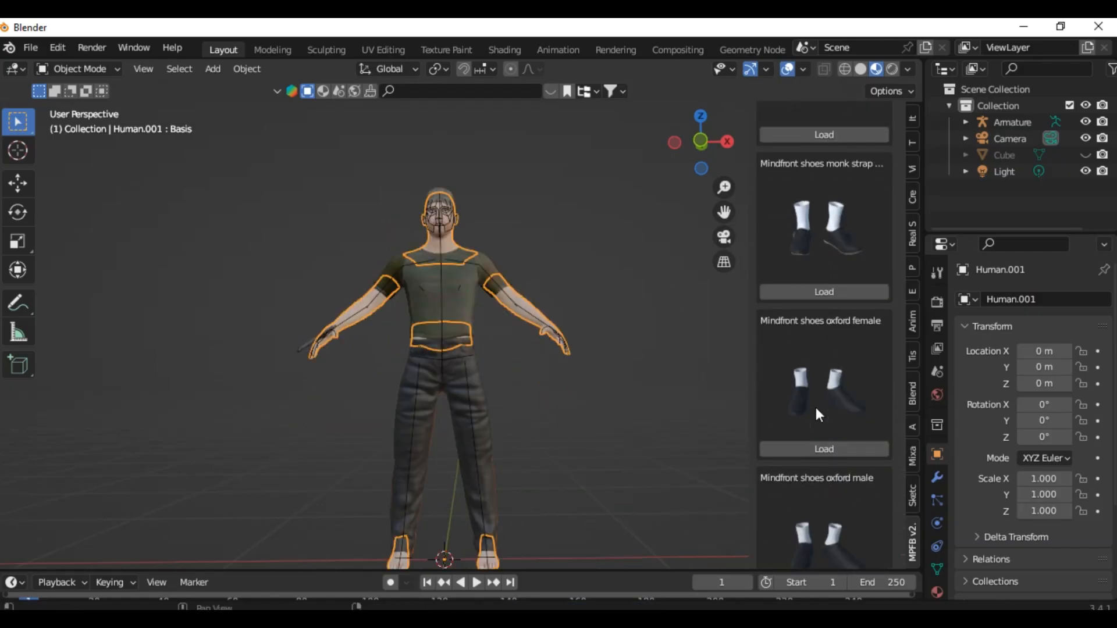
left_click(824, 415)
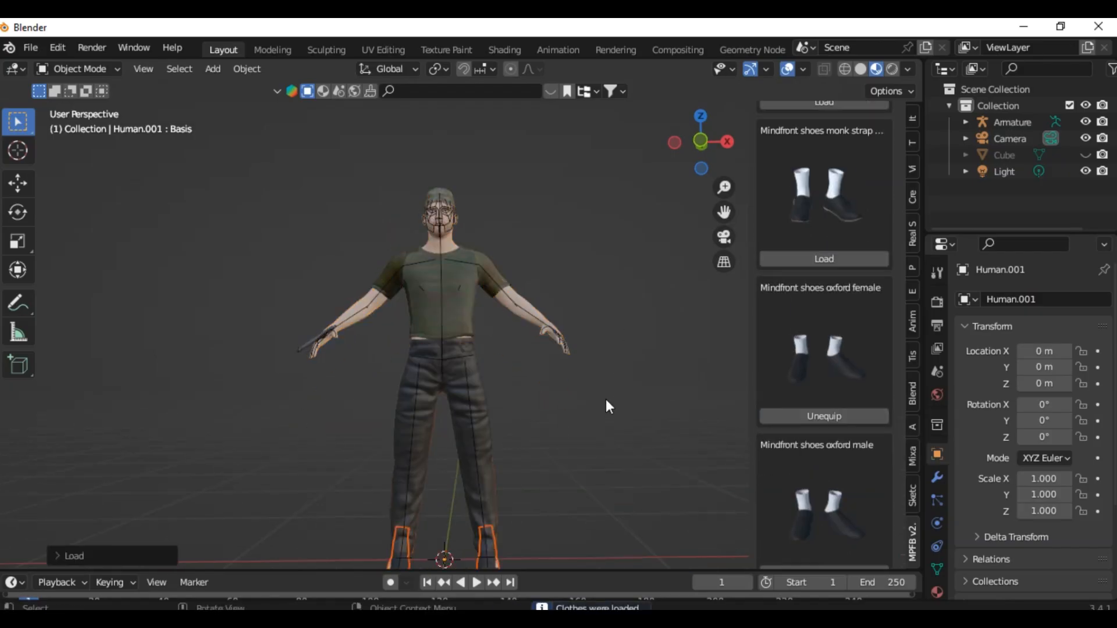
scroll(605, 399, "up", 3)
middle_click_drag(606, 399, 512, 483)
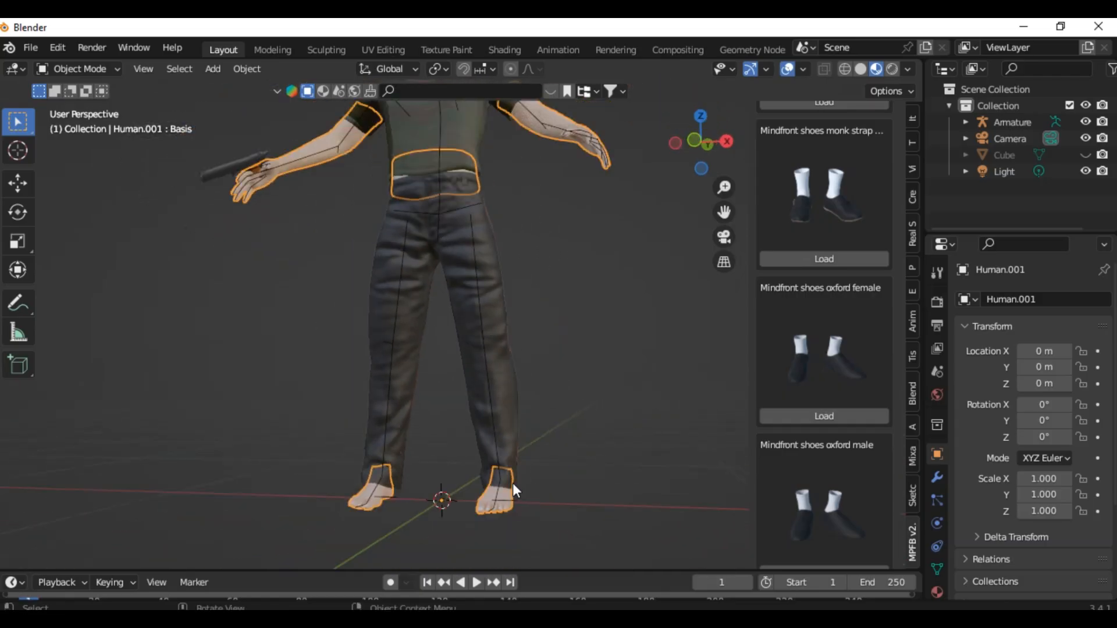
left_click(826, 416)
middle_click_drag(572, 365, 586, 457)
Step: Select the body mesh and load the Mindfront tactical vest male over the camo shirt
left_click(575, 199)
scroll(575, 199, "down", 1)
scroll(840, 526, "down", 12)
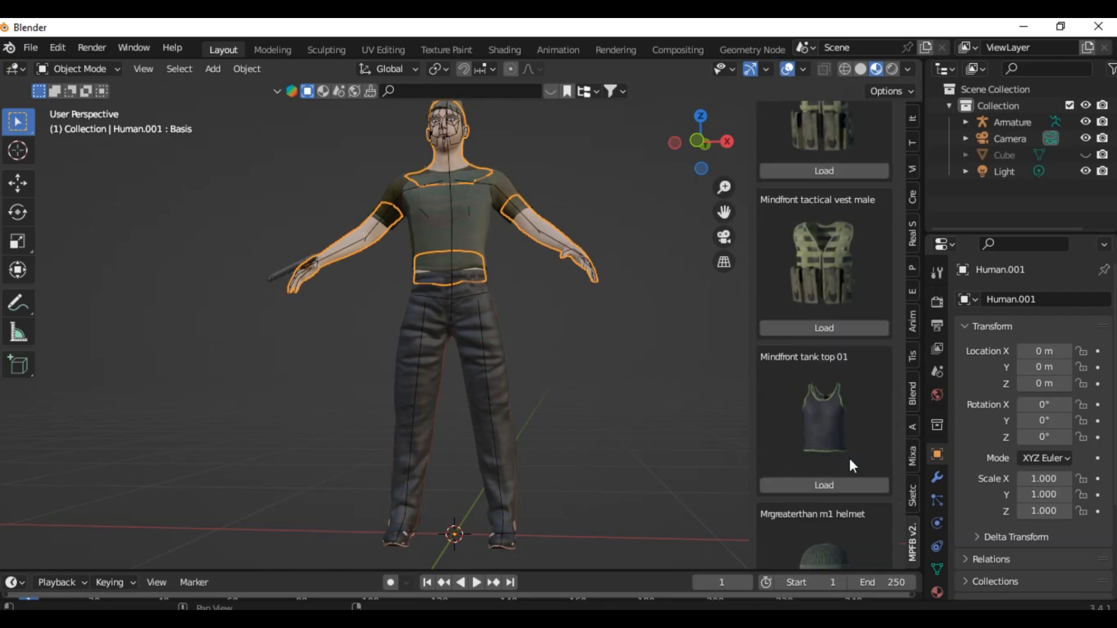
scroll(846, 421, "up", 10)
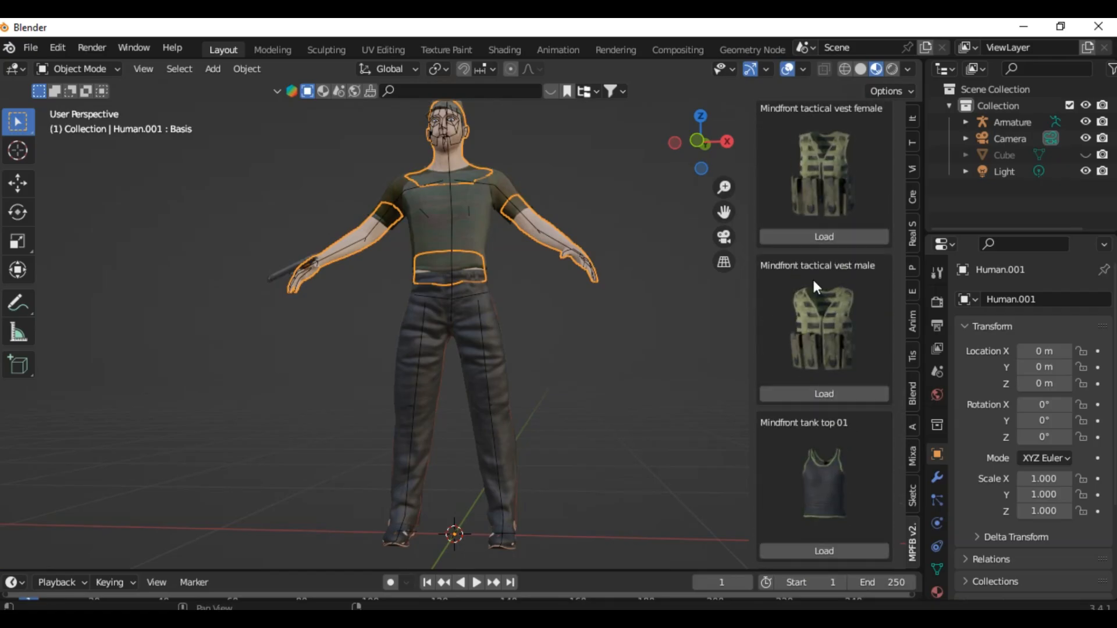
left_click(843, 492)
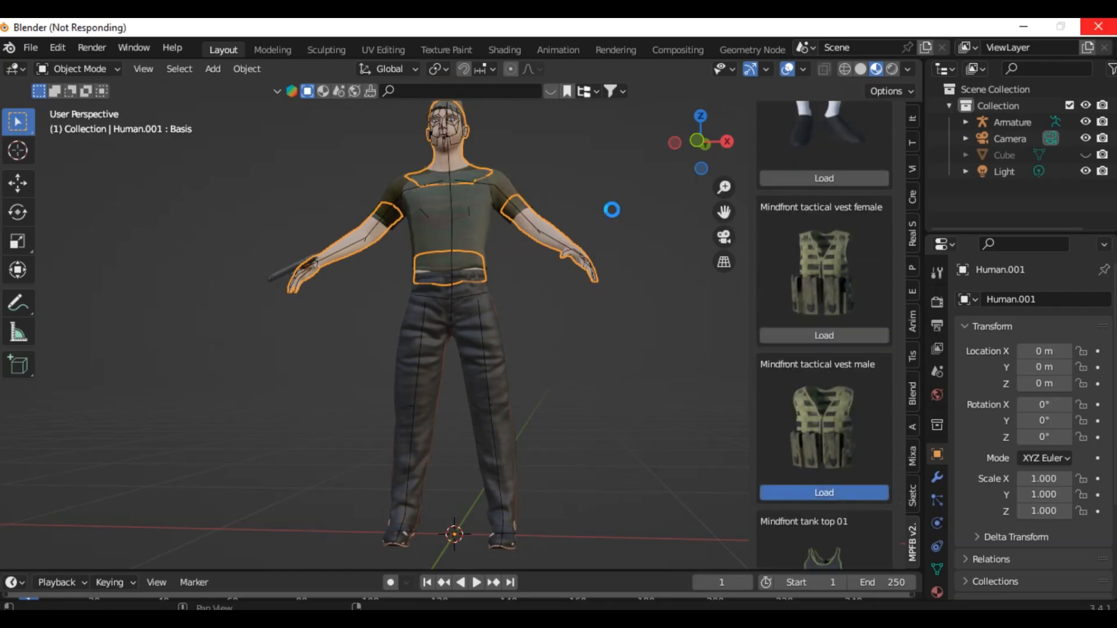
middle_click_drag(624, 235, 599, 337)
scroll(611, 346, "up", 5)
scroll(611, 345, "down", 4)
left_click(582, 214)
middle_click_drag(560, 233, 507, 296)
scroll(477, 357, "up", 6)
scroll(466, 357, "down", 4)
Step: Select the character's armature and generate a Rigify rig from it, deleting the meta rig and keeping the teeth setting at Keep
left_click(417, 276)
scroll(879, 222, "up", 15)
left_click_drag(902, 378, 906, 86)
left_click(779, 418)
scroll(783, 428, "down", 4)
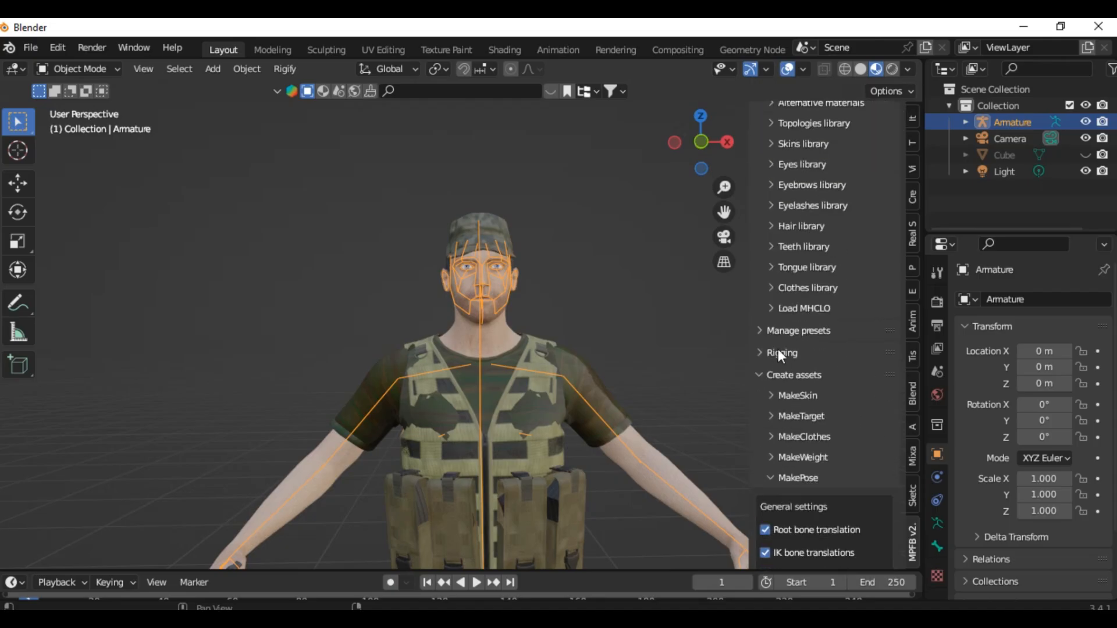
left_click(782, 353)
scroll(783, 378, "down", 5)
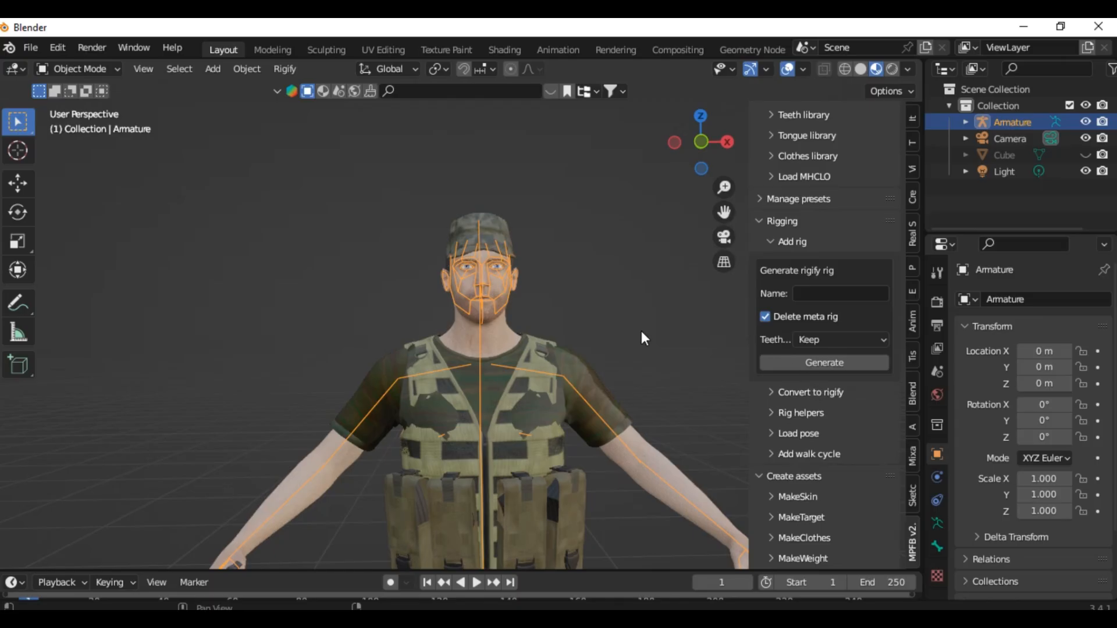
left_click(802, 365)
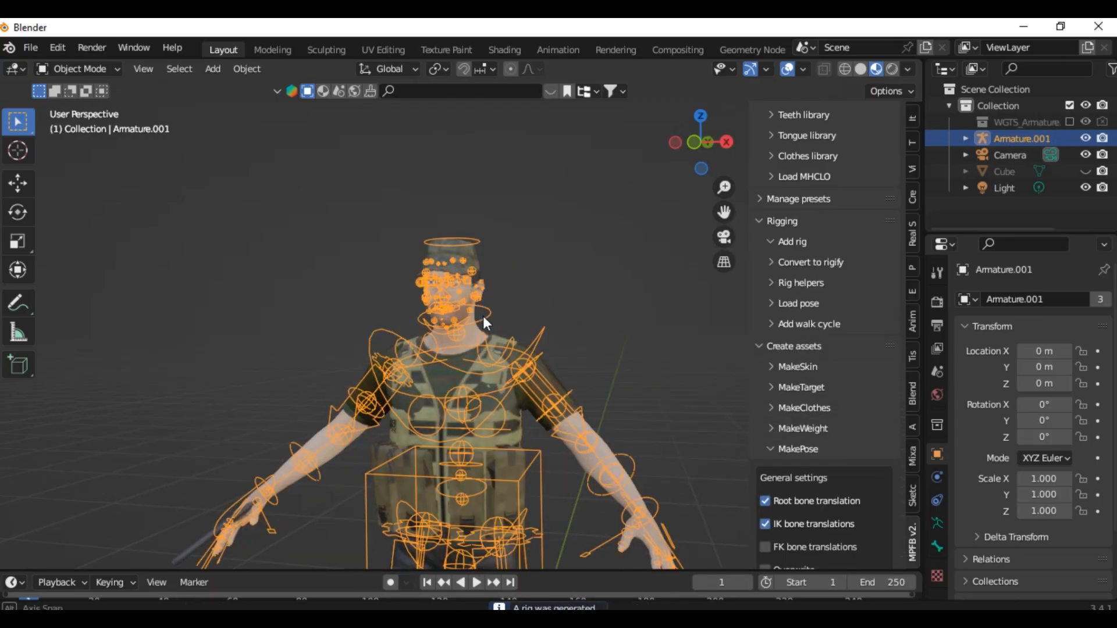
Step: Switch the generated rig to Pose Mode
middle_click_drag(483, 316, 424, 308)
scroll(424, 309, "up", 4)
scroll(449, 285, "down", 8)
middle_click_drag(524, 285, 595, 247)
scroll(489, 224, "up", 4)
scroll(594, 247, "up", 3)
left_click(93, 69)
left_click(82, 122)
Step: Try moving the left foot control to test the leg rig
scroll(411, 294, "down", 4)
middle_click_drag(419, 454, 428, 175, "shift")
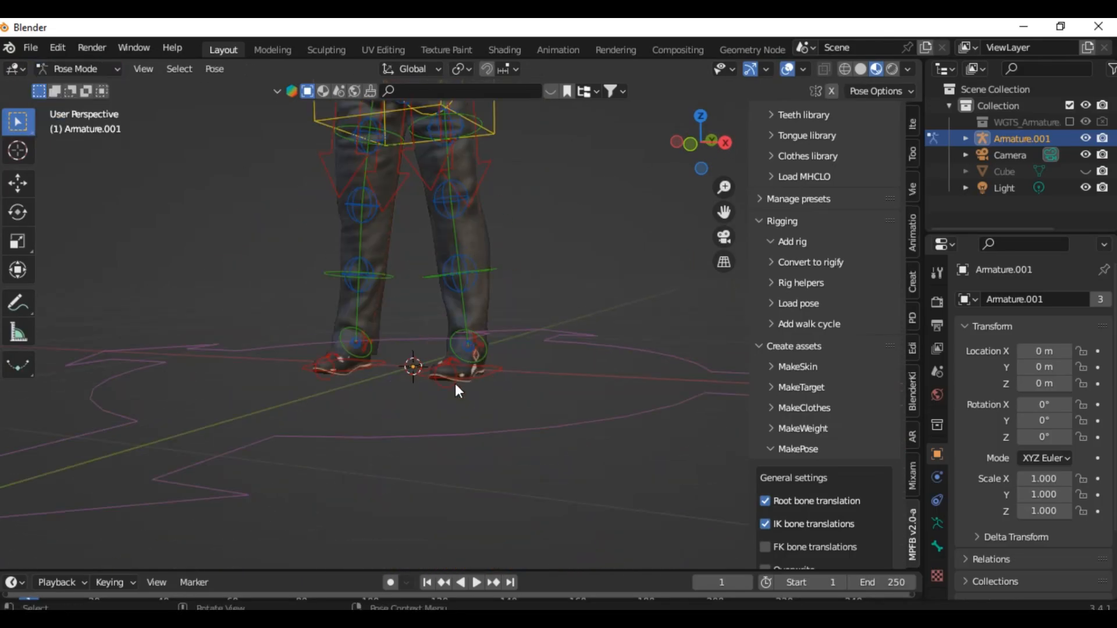
left_click(455, 383)
middle_click_drag(455, 382, 387, 358)
key("g")
right_click(408, 233)
scroll(424, 265, "down", 4)
middle_click_drag(425, 264, 428, 407, "shift")
scroll(428, 401, "up", 6)
middle_click_drag(428, 402, 504, 351)
scroll(504, 352, "down", 6)
scroll(829, 454, "down", 8)
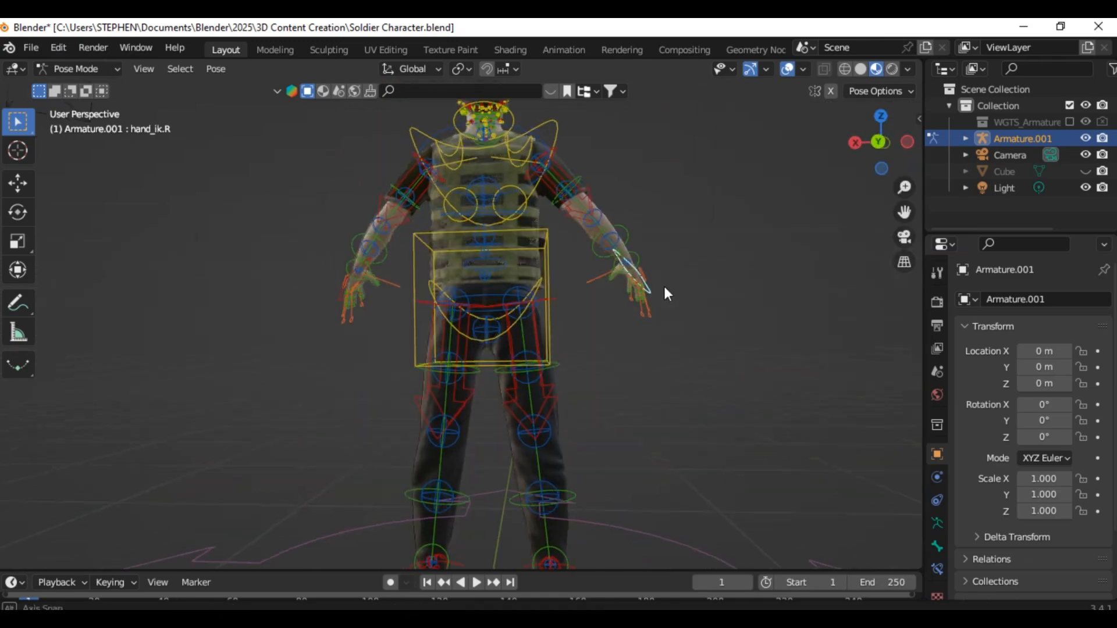
Step: Move and rotate the right hand IK control so the arm hangs down beside the thigh
key("g")
left_click(602, 348)
key("r")
left_click(580, 400)
middle_click_drag(580, 401, 460, 372)
key("g")
left_click(476, 341)
key("g")
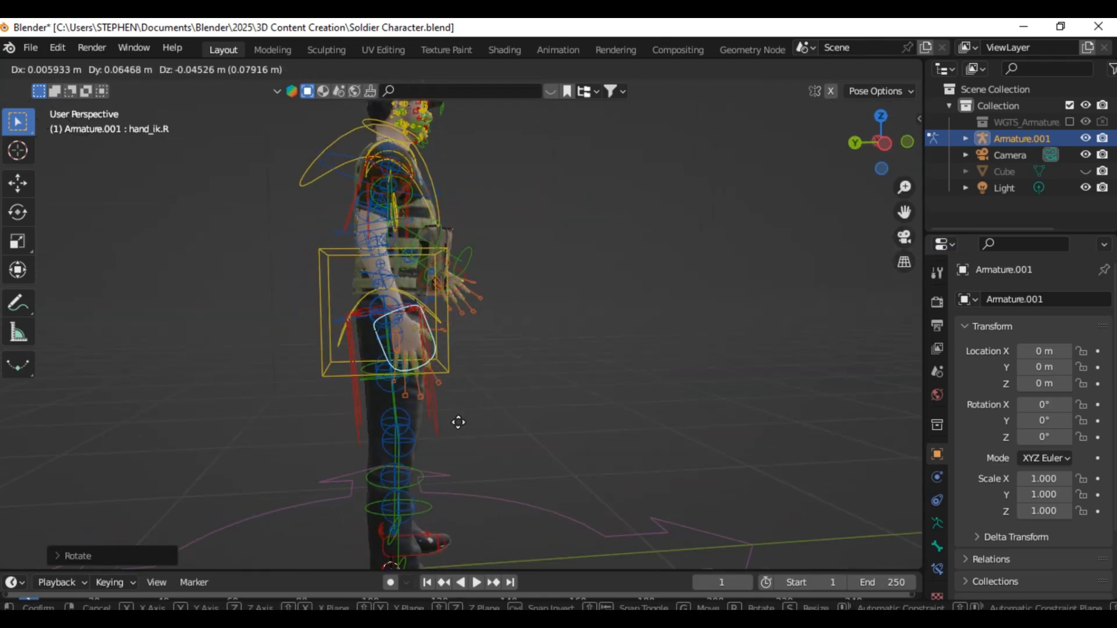
left_click(578, 375)
Step: Select the left hand IK control, lower it toward the hip and rotate the hand downward
middle_click_drag(578, 374, 711, 250)
left_click(605, 240)
key("g")
left_click(543, 312)
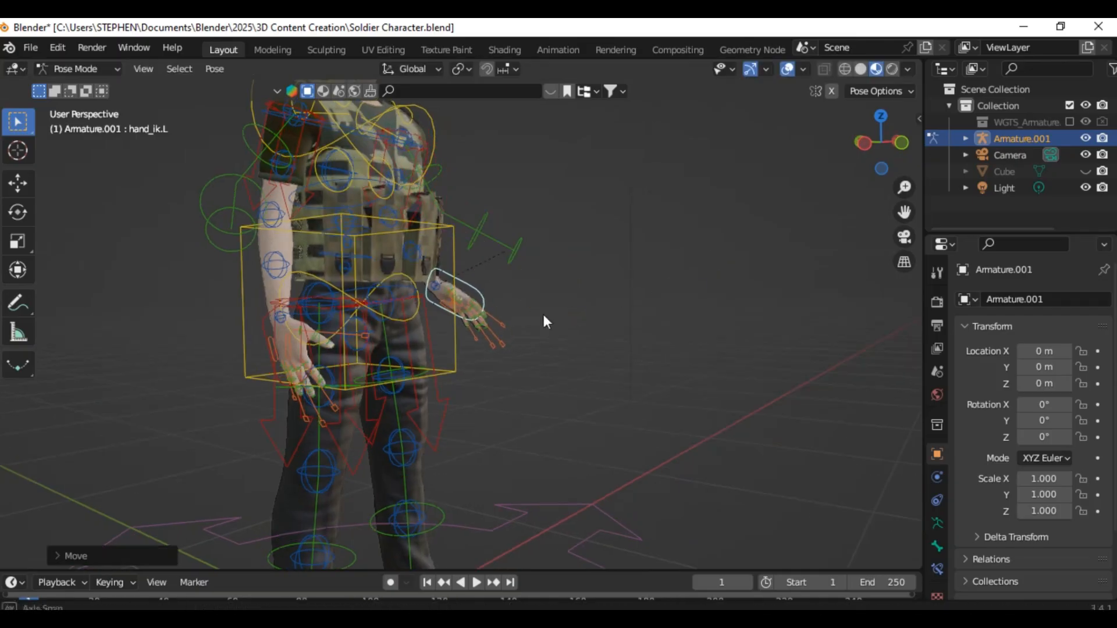
middle_click_drag(542, 312, 437, 343)
key("r")
left_click(584, 379)
Step: Refine the left hand IK control's position and rotation from the side so the arm rests against the body
middle_click_drag(584, 379, 385, 327)
scroll(385, 330, "down", 3)
key("g")
left_click(512, 349)
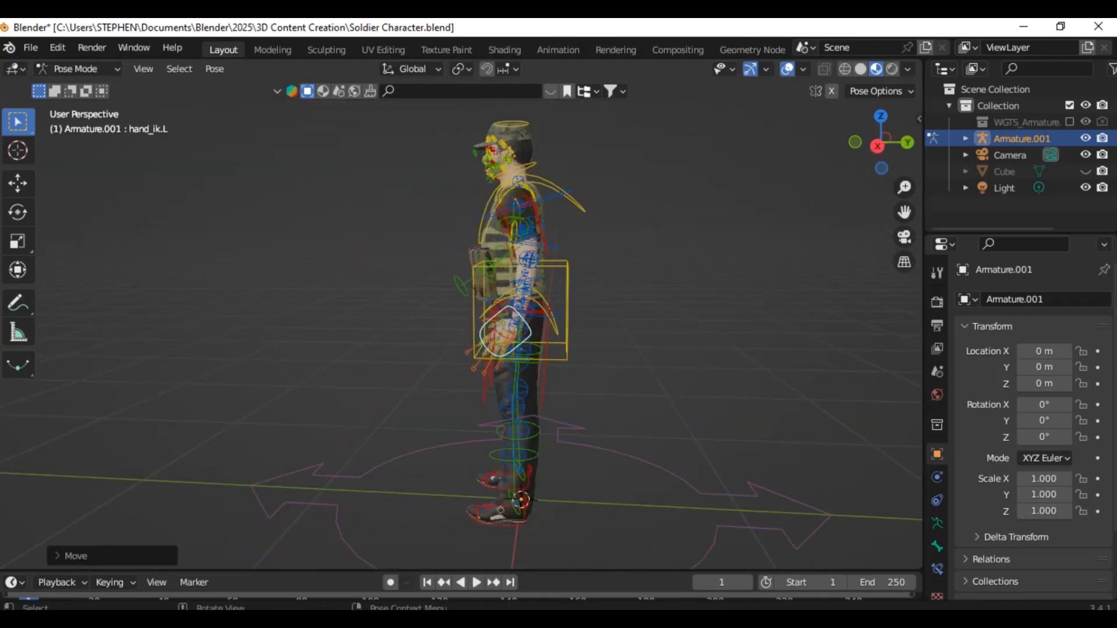
key("r")
left_click(619, 346)
middle_click_drag(619, 346, 636, 365)
scroll(617, 359, "up", 2)
key("g")
left_click(553, 350)
Step: Reposition the right hand IK control beside the thigh to match the left arm
middle_click_drag(552, 351, 559, 344)
left_click(541, 344)
key("g")
left_click(561, 366)
key("Tab")
key("Tab")
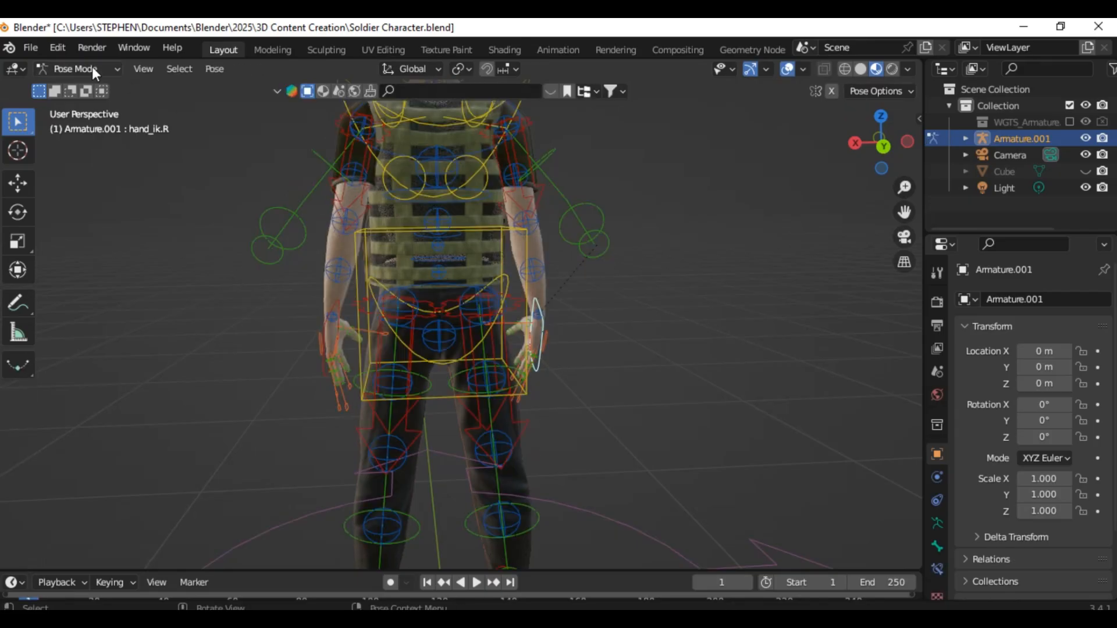
left_click(92, 68)
left_click(87, 87)
left_click(88, 69)
left_click(100, 127)
Step: Show the rig layer settings of the armature and hide the Torso (Tweak) layer, keeping the Torso layer on
key("n")
key("n")
key("n")
left_click(912, 125)
scroll(860, 389, "down", 1)
scroll(912, 116, "up", 1)
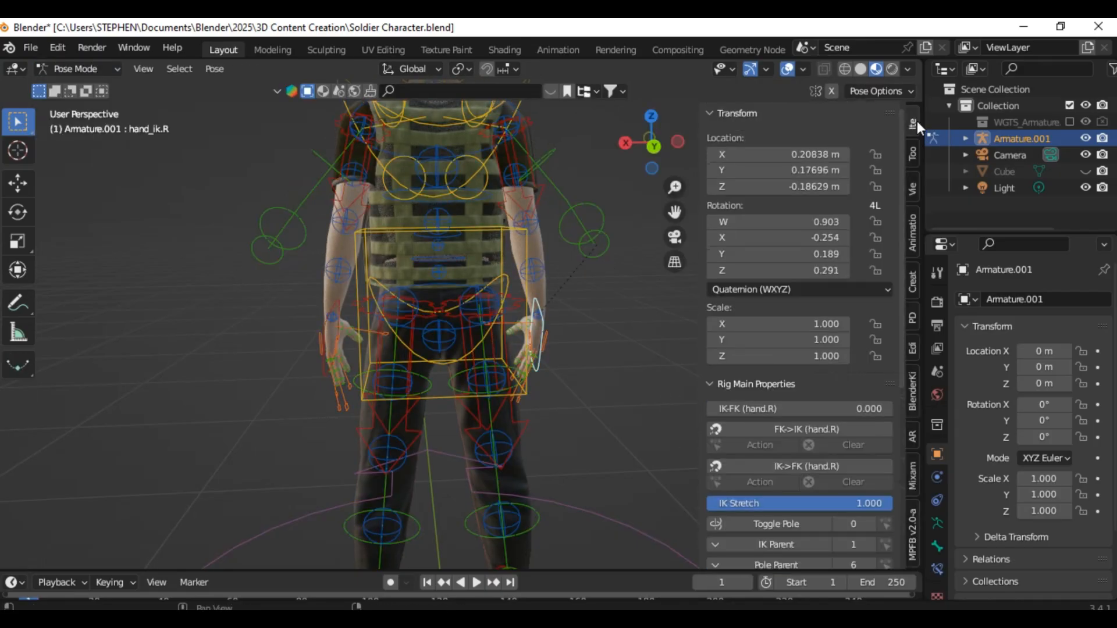
scroll(778, 459, "down", 10)
left_click(783, 361)
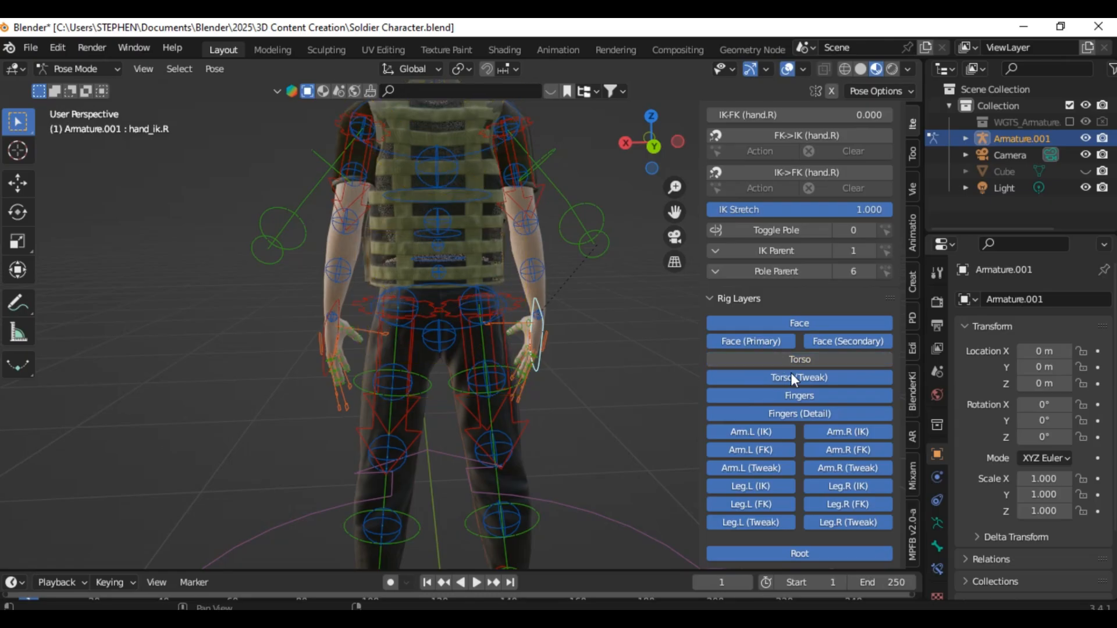
left_click(790, 356)
left_click(796, 379)
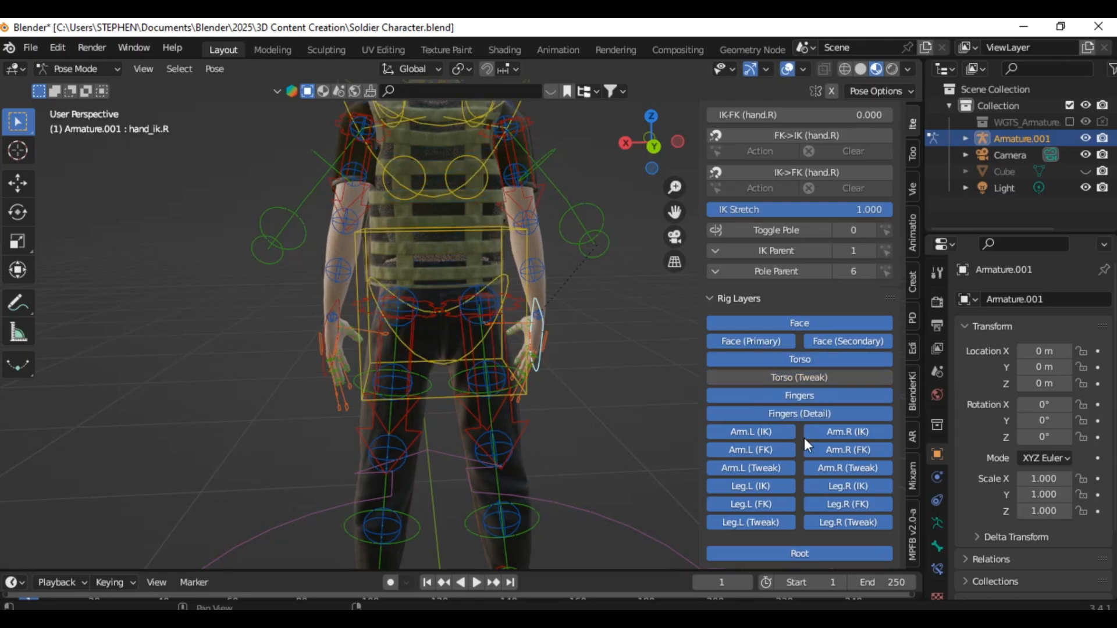
Step: Hide the left and right arm FK layers and both leg FK layers of the rig
left_click(827, 448)
left_click(757, 450)
left_click(755, 502)
left_click(860, 503)
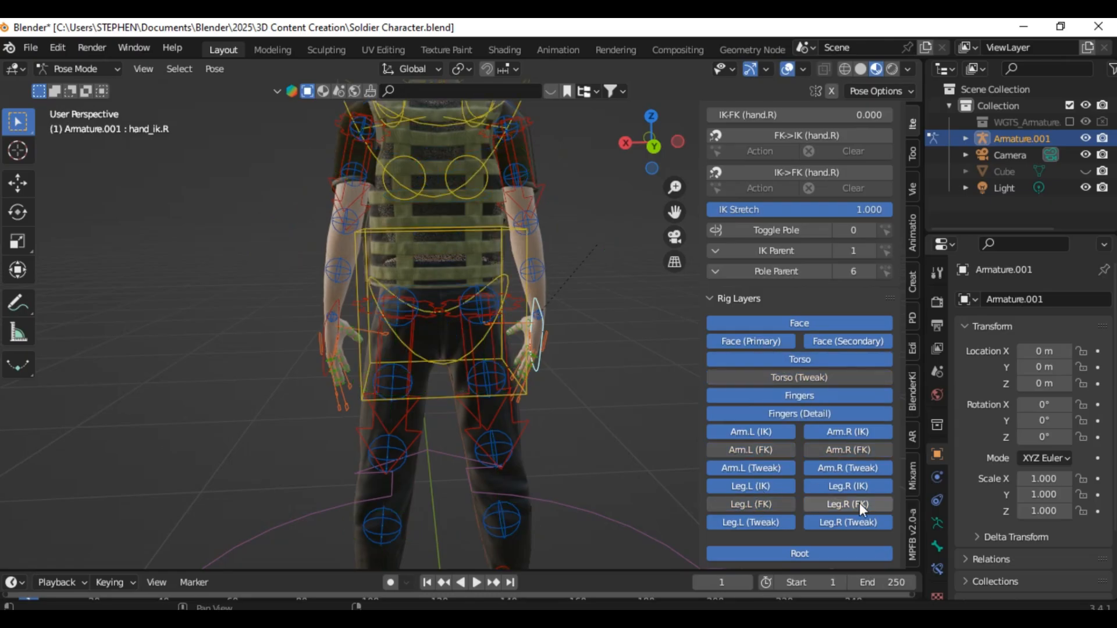
Step: Hide the Tweak rig layers of both legs and both arms
left_click(863, 524)
left_click(756, 523)
middle_click_drag(523, 396, 696, 397)
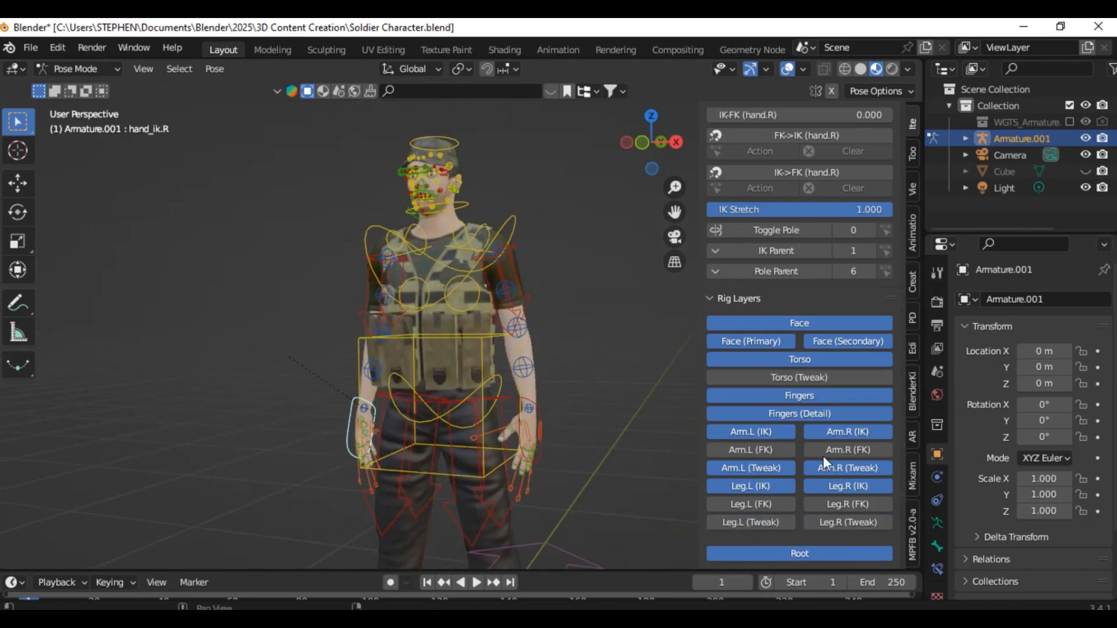
left_click(847, 466)
left_click(767, 466)
middle_click_drag(512, 364, 352, 490)
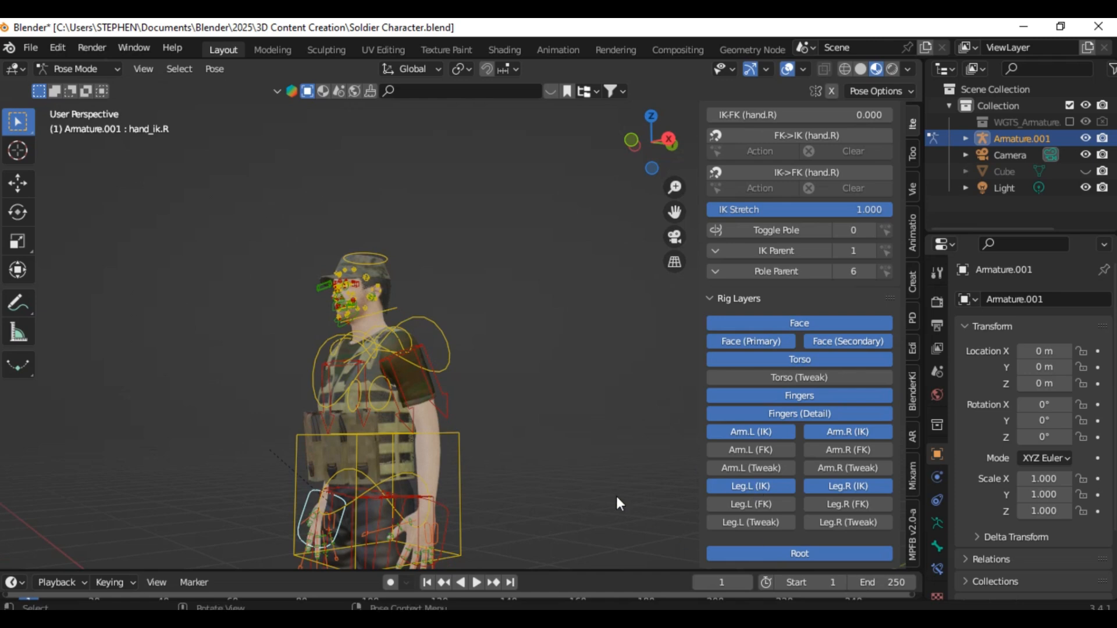
Step: Close the viewport sidebar and activate the Move tool with the character seen from the side
key("n")
scroll(568, 417, "down", 3)
mouse_move(575, 378)
middle_mouse_down()
mouse_move(501, 389)
mouse_move(576, 375)
middle_mouse_up()
scroll(501, 389, "up", 3)
left_click(18, 184)
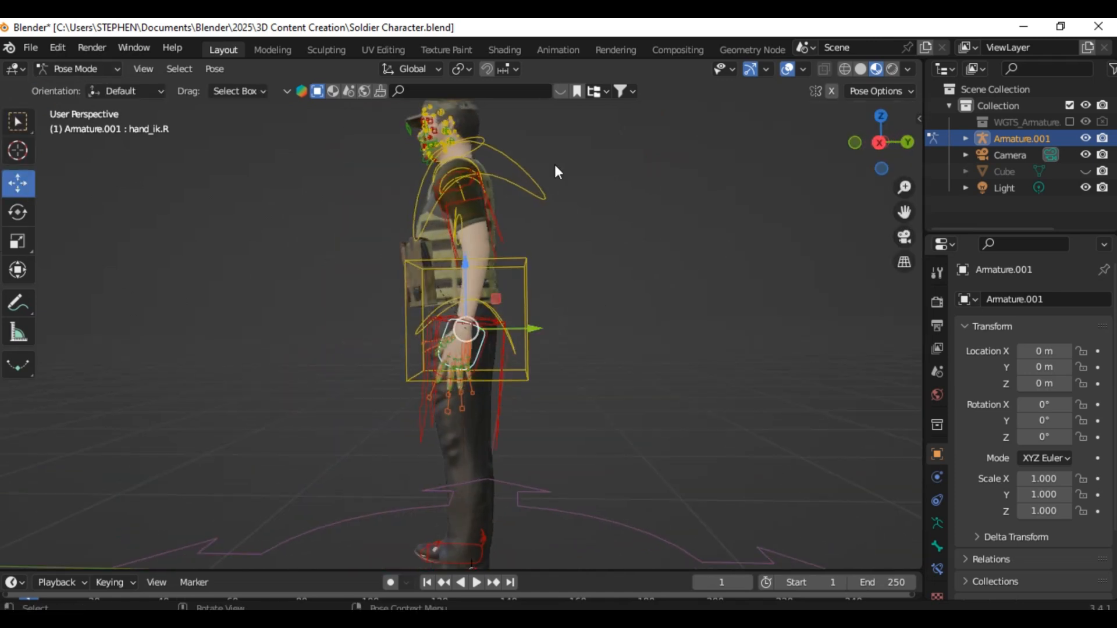
Step: Enlarge the timeline, set the active keying set to Location & Rotation and enable auto keying
left_click_drag(376, 570, 382, 513)
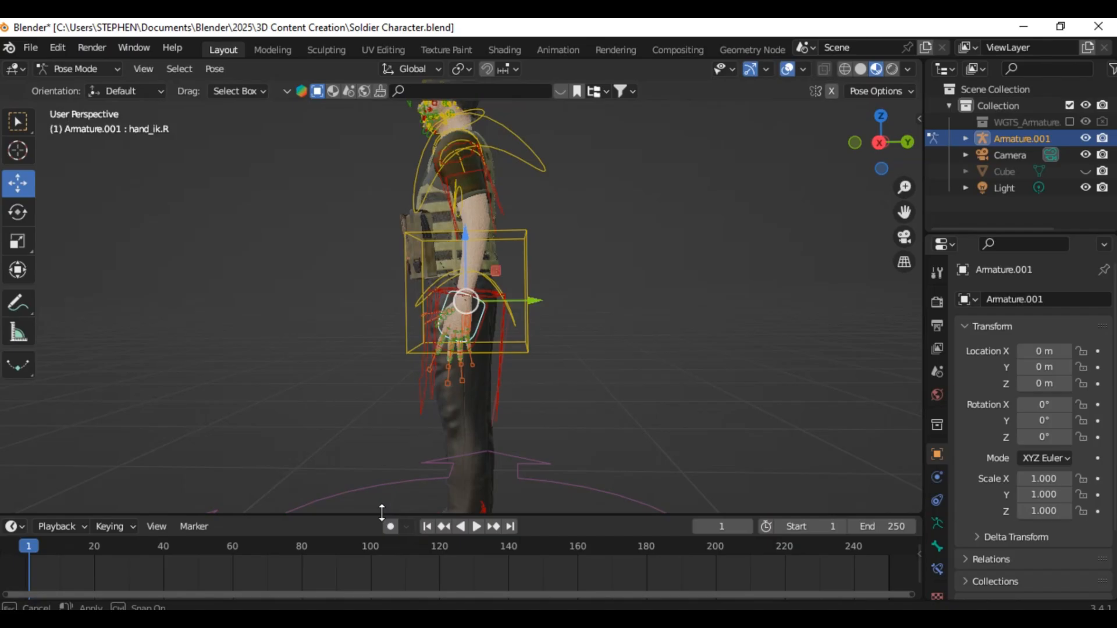
left_click(111, 527)
left_click(102, 437)
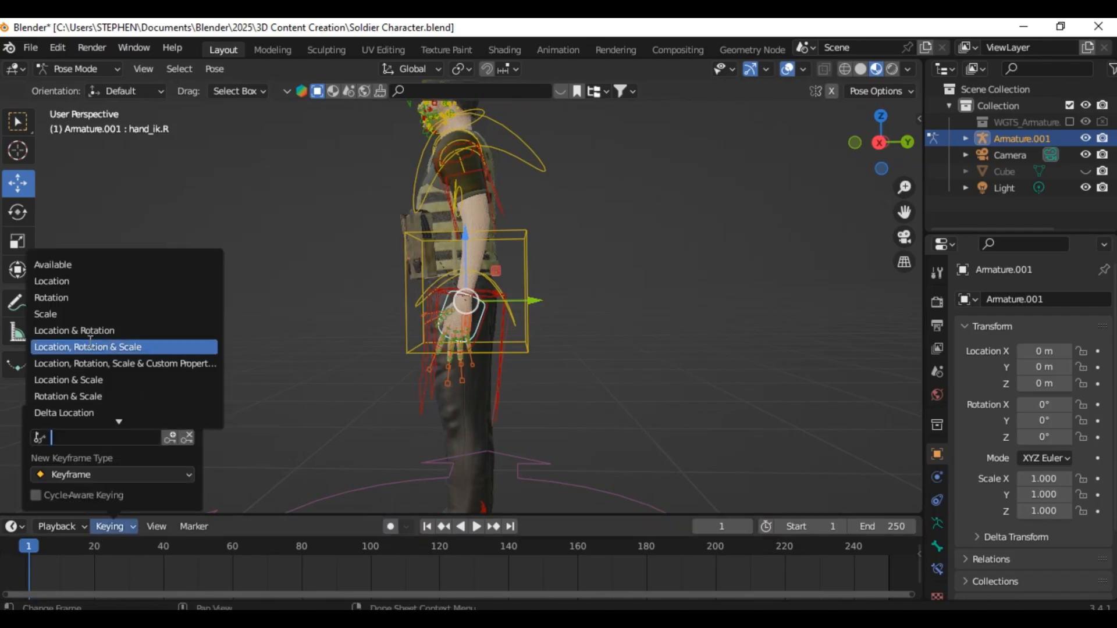
left_click(92, 332)
left_click(391, 527)
Step: Adjust the foot IK controls sideways along the X axis to refine the stance
scroll(469, 355, "down", 3)
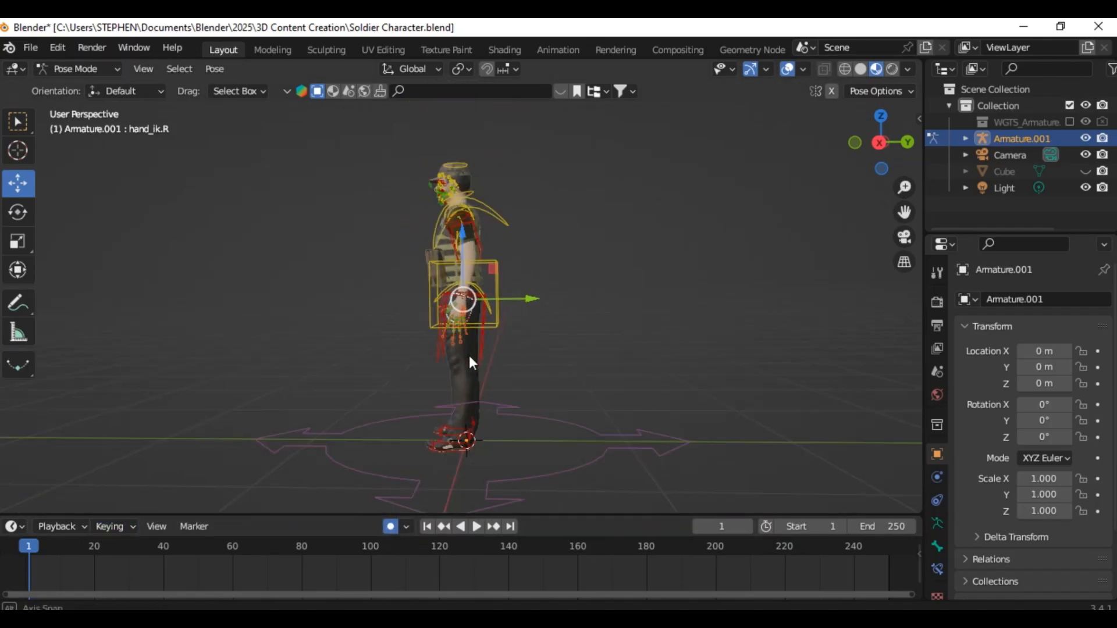
middle_click_drag(469, 355, 500, 313)
left_click(482, 314)
scroll(483, 349, "up", 3)
middle_click_drag(431, 427, 556, 329)
left_click_drag(572, 403, 508, 392)
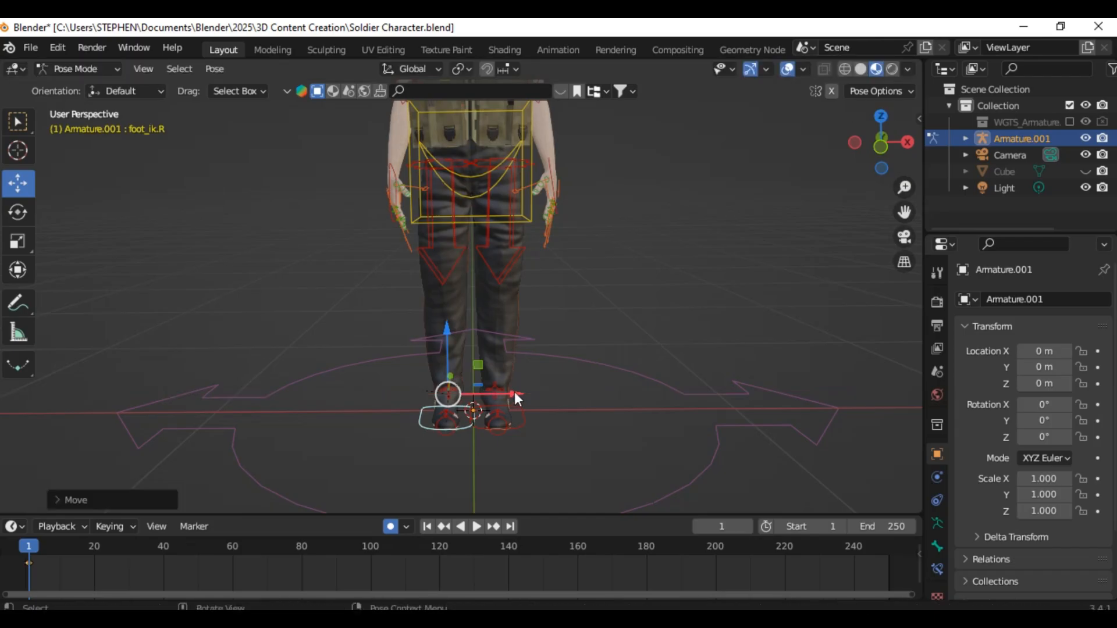
left_click_drag(515, 394, 512, 393)
Step: Switch to Object Mode, add a plane under the character and scale it up as a floor
left_click(86, 68)
left_click(92, 87)
key("shift+a")
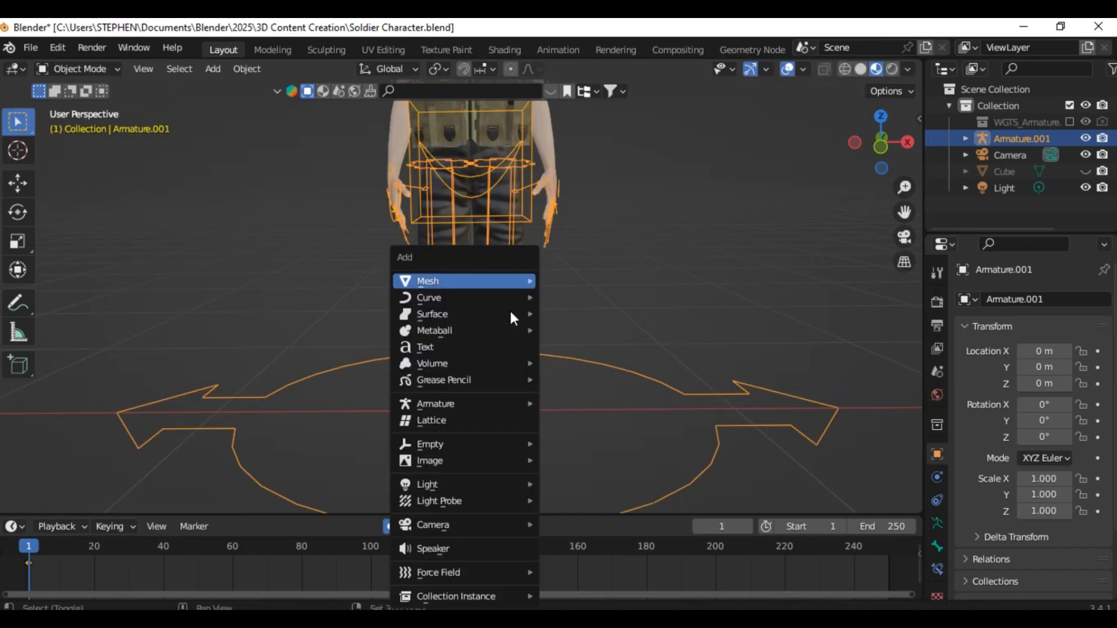
mouse_move(434, 280)
left_click(566, 282)
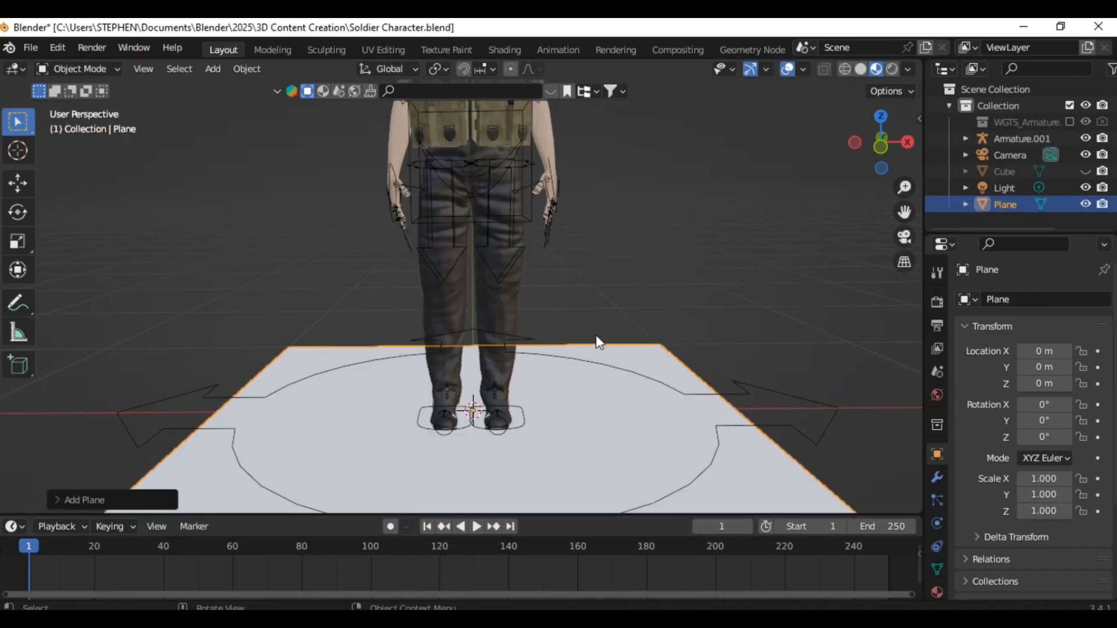
key("s")
left_click(150, 270)
mouse_move(150, 271)
middle_mouse_down()
mouse_move(374, 275)
mouse_move(291, 267)
mouse_move(379, 535)
middle_mouse_up()
scroll(424, 348, "down", 3)
middle_click_drag(424, 348, 420, 441, "shift")
Step: Return the armature to Pose Mode and move the right foot IK control backward along the Y axis
left_click(422, 314)
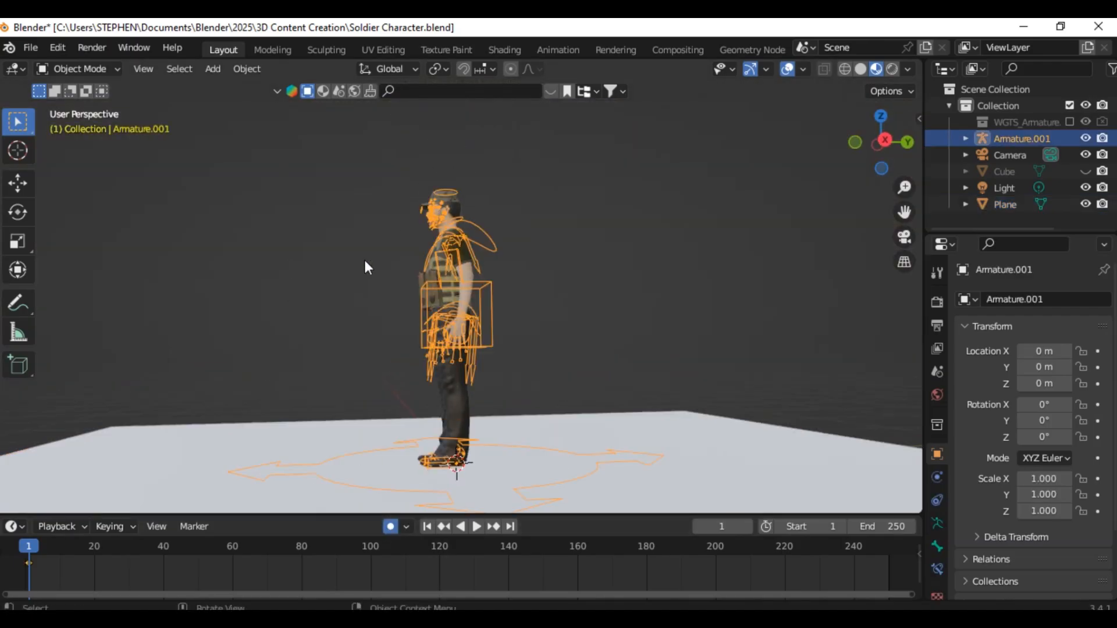
left_click(70, 70)
left_click(75, 119)
mouse_move(464, 370)
middle_mouse_down()
mouse_move(479, 410)
mouse_move(472, 381)
middle_mouse_up()
left_click_drag(493, 381, 469, 383)
scroll(488, 404, "up", 4)
mouse_move(488, 404)
middle_mouse_down("shift")
mouse_move(497, 366)
mouse_move(474, 395)
middle_mouse_up("shift")
left_click(451, 350)
left_click_drag(498, 339, 584, 350)
Step: Move the left foot IK control forward along the Y axis to open the stride
middle_click_drag(457, 356, 508, 357)
left_click(419, 377)
left_click_drag(438, 357, 394, 367)
Step: Lower the torso control along the Z axis so the knees bend slightly
scroll(465, 350, "down", 4)
middle_click_drag(470, 323, 495, 308, "shift")
scroll(501, 267, "up", 2)
left_click(526, 278)
left_click_drag(479, 257, 481, 287)
scroll(481, 315, "down", 1)
Step: Move the left hand IK control behind the body, rotate the hand and fine-tune its height and depth
left_click(481, 350)
scroll(489, 348, "up", 2)
mouse_move(504, 339)
middle_mouse_down()
mouse_move(526, 345)
mouse_move(501, 342)
middle_mouse_up()
left_click_drag(541, 336, 639, 335)
key("r")
left_click(627, 291)
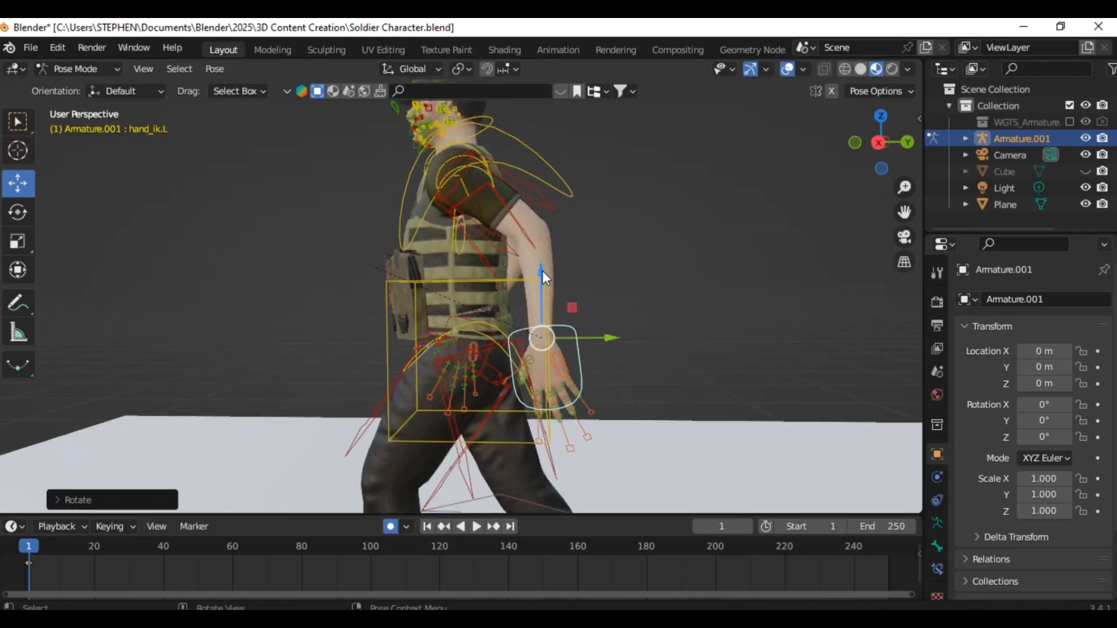
left_click_drag(545, 278, 546, 290)
left_click_drag(610, 351, 621, 347)
left_click_drag(547, 298, 547, 293)
Step: Swing the right hand IK control forward, raise it and rotate the hand to follow the forearm
middle_click_drag(547, 293, 429, 396)
left_click(428, 396)
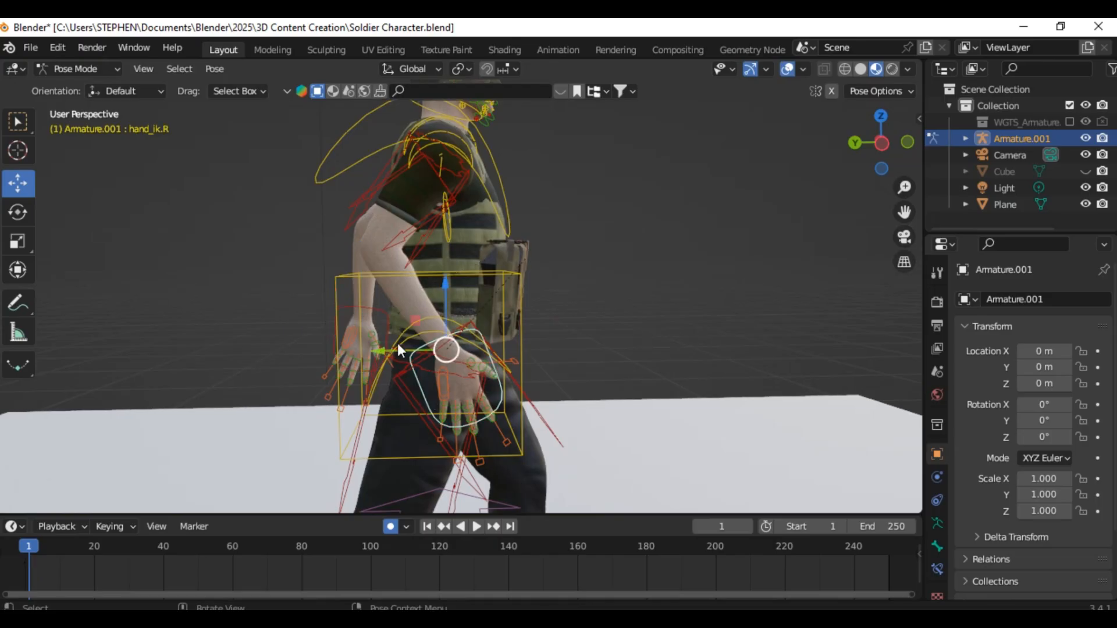
left_click_drag(397, 346, 518, 347)
scroll(519, 347, "down", 3)
middle_click_drag(519, 347, 510, 345)
key("r")
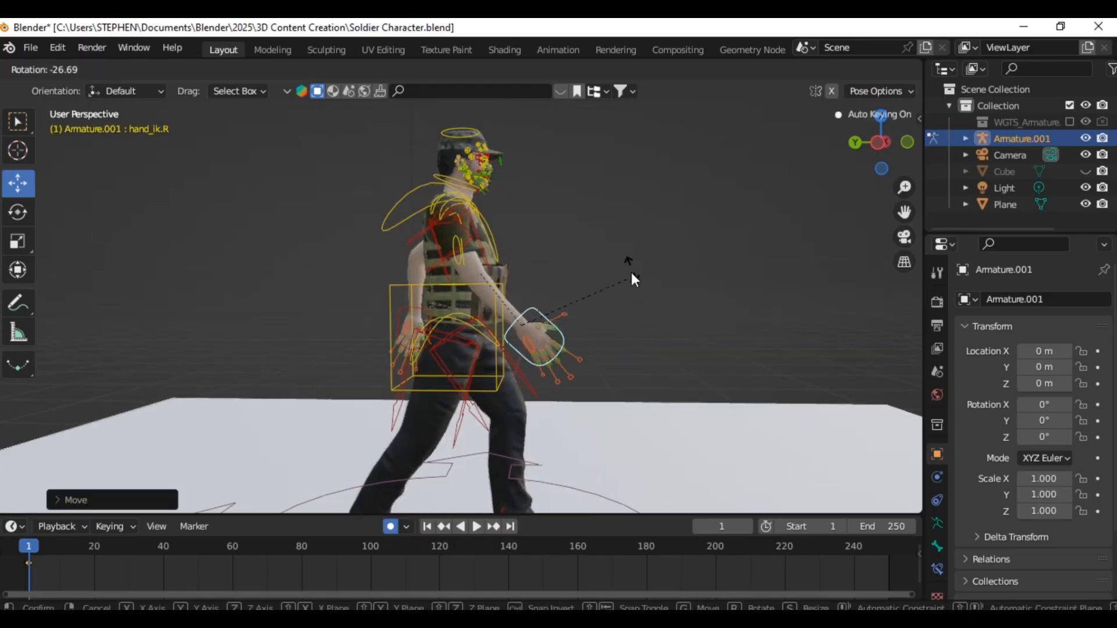
left_click(629, 258)
key("g")
left_click(642, 236)
key("r")
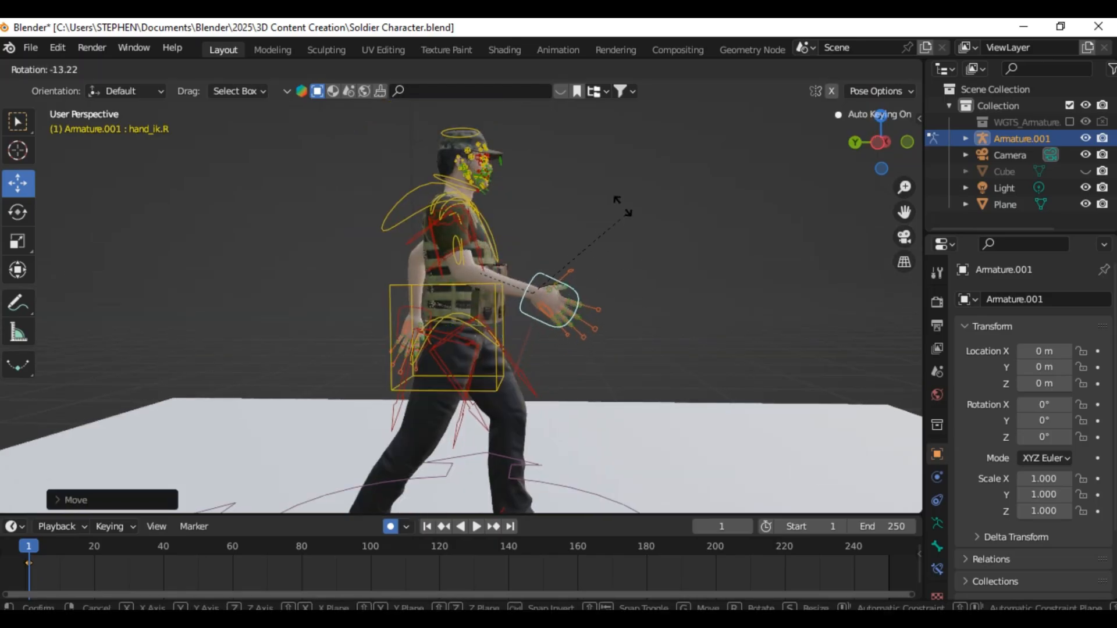
left_click(623, 206)
Step: Select the torso and both hand IK controls and lower them together slightly along the Z axis
middle_click_drag(573, 302, 446, 333)
scroll(465, 343, "down", 4)
middle_click_drag(547, 367, 641, 378)
middle_click_drag(379, 372, 456, 370)
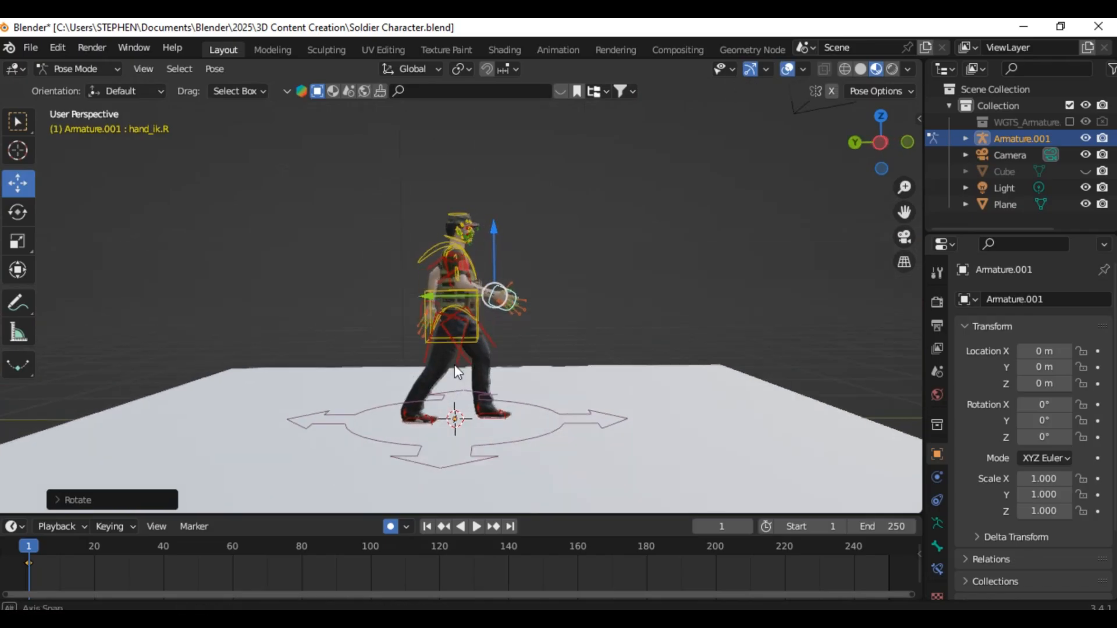
scroll(457, 368, "up", 2)
left_click(485, 317)
middle_click_drag(501, 315, 515, 302)
scroll(390, 339, "up", 2)
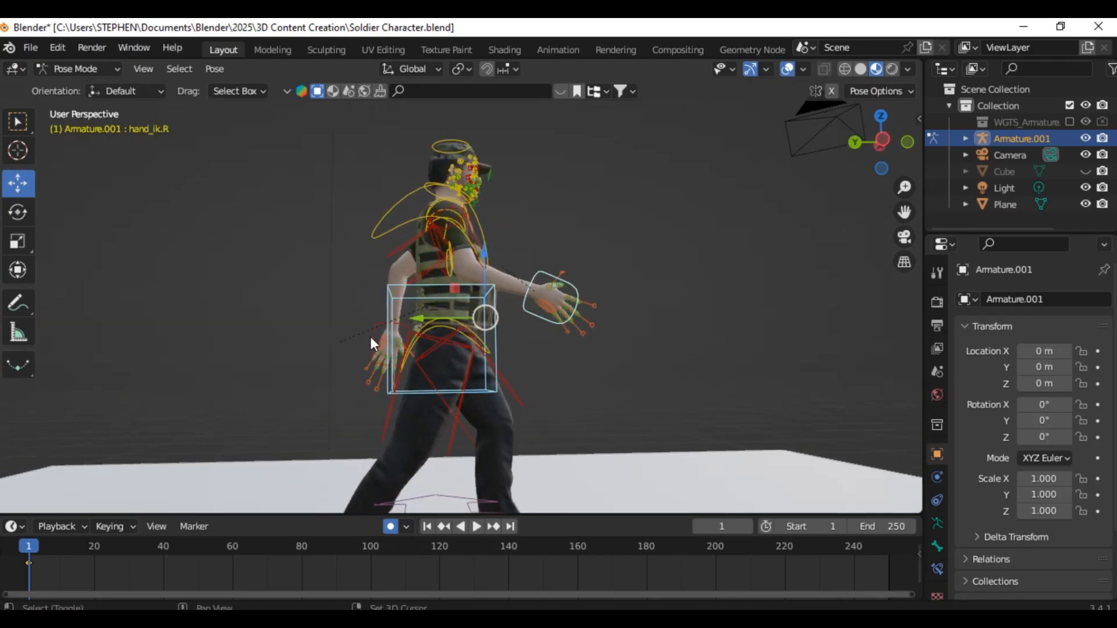
left_click(371, 339, "shift")
scroll(371, 340, "down", 3)
middle_click_drag(371, 340, 380, 359)
left_click_drag(401, 312, 400, 327)
Step: Select all bones and insert Location & Rotation keyframes for the stride pose at frame 1
middle_click_drag(569, 434, 552, 429)
key("a")
middle_click_drag(498, 386, 291, 404)
key("i")
Step: Set the animation's end frame to 20 and fit the timeline to the shortened range
scroll(87, 567, "up", 4)
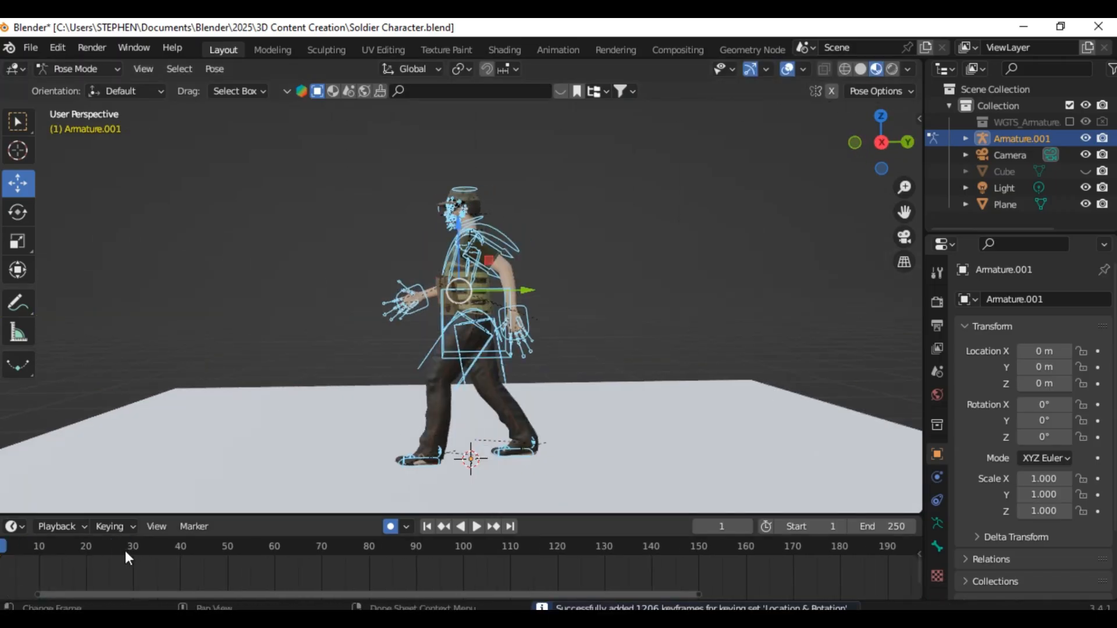
left_click(877, 527)
type("20")
key("Return")
middle_click_drag(164, 570, 558, 561)
scroll(465, 562, "up", 5)
middle_click_drag(431, 480, 425, 504)
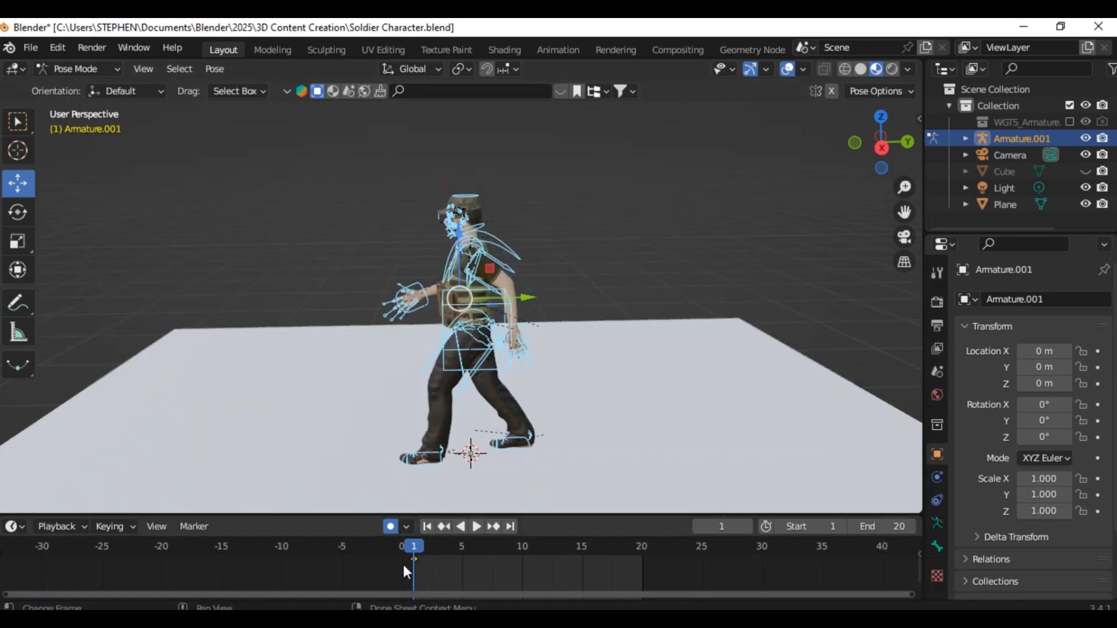
Step: Copy the frame 1 keyframes, paste them flipped at frame 10 and play the result
key("ctrl+c")
left_click_drag(442, 546, 523, 551)
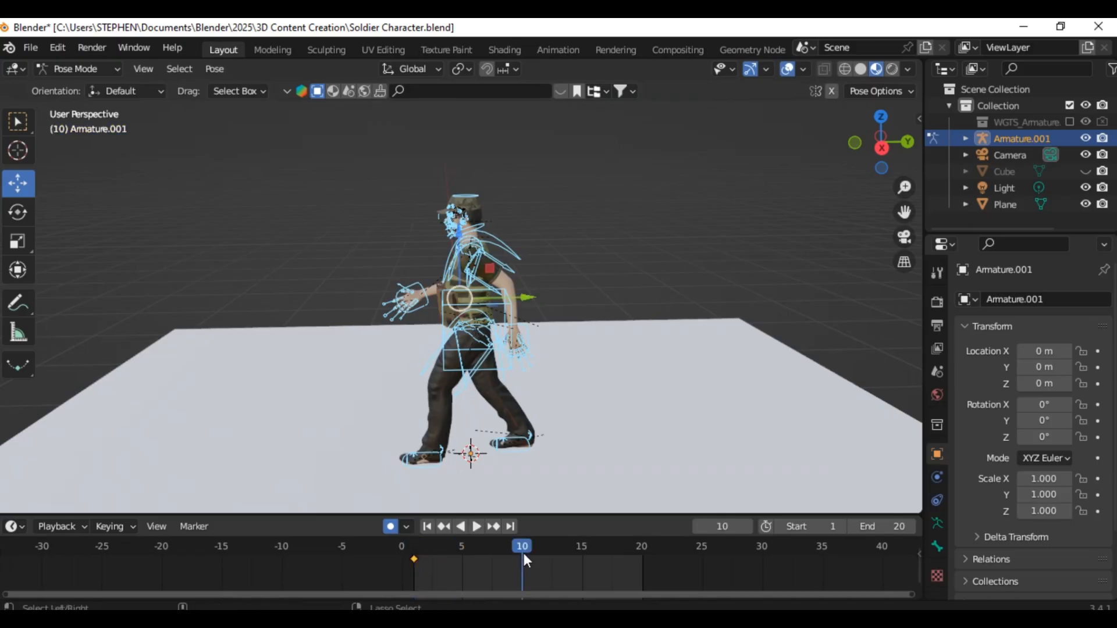
key("ctrl+v")
key("space")
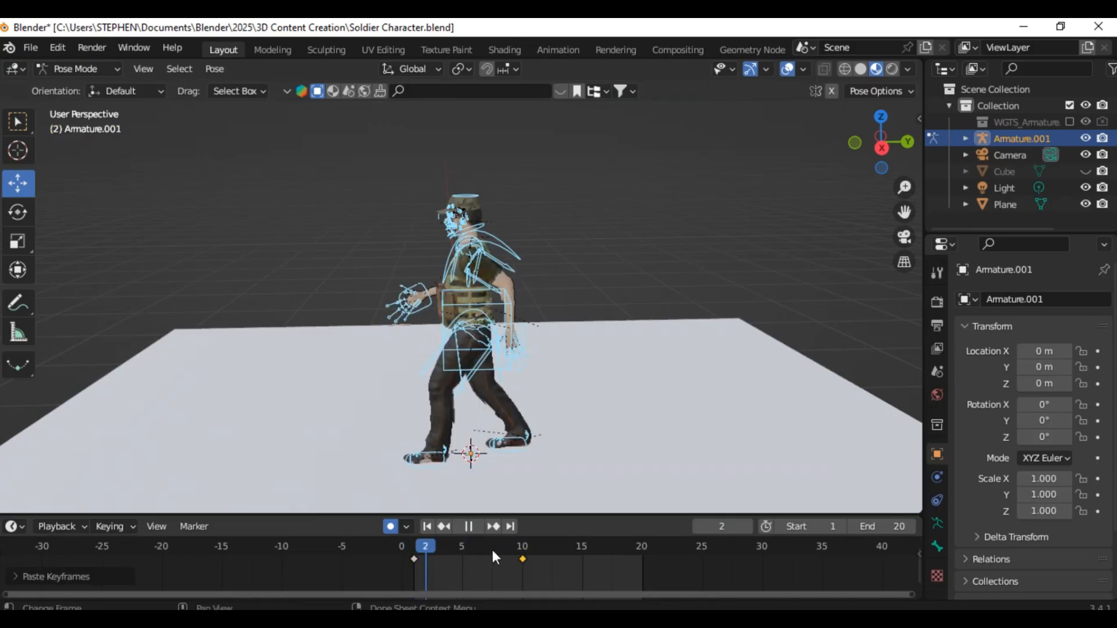
Step: Paste the copied stride keyframes unflipped at frame 20 and return to frame 1
left_click_drag(648, 553, 641, 574)
key("ctrl+v")
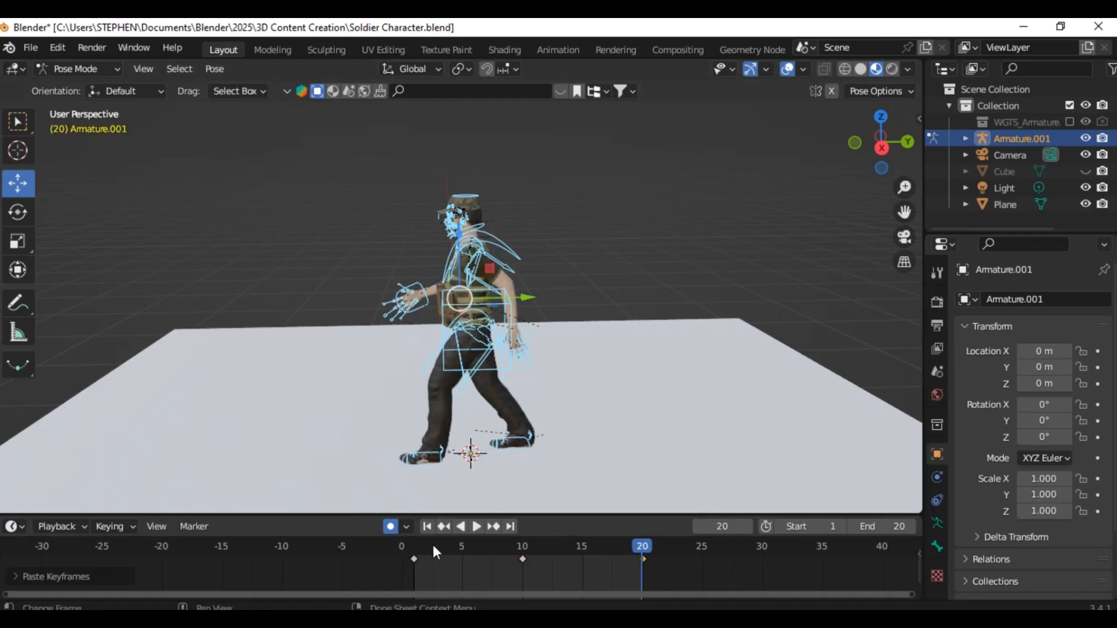
left_click(415, 546)
Step: Go to frame 5 and raise the torso control along the Z axis for the passing pose
left_click(464, 550)
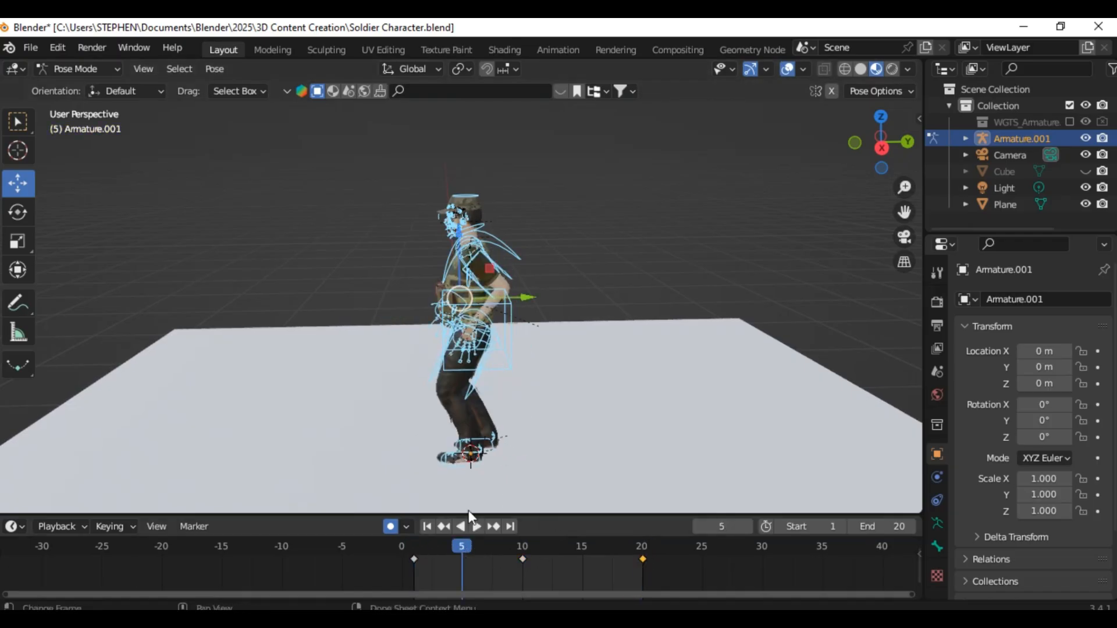
left_click(497, 314)
left_click_drag(475, 278, 474, 244)
Step: Lower both hand IK controls along the Z axis at frame 5 and scrub the timeline to check them
middle_click_drag(524, 350, 380, 267)
left_click(550, 295)
scroll(423, 310, "up", 4)
left_click(414, 287)
scroll(414, 286, "down", 4)
left_click_drag(410, 233, 415, 256)
middle_click_drag(425, 325, 498, 337)
left_click_drag(457, 548, 473, 506)
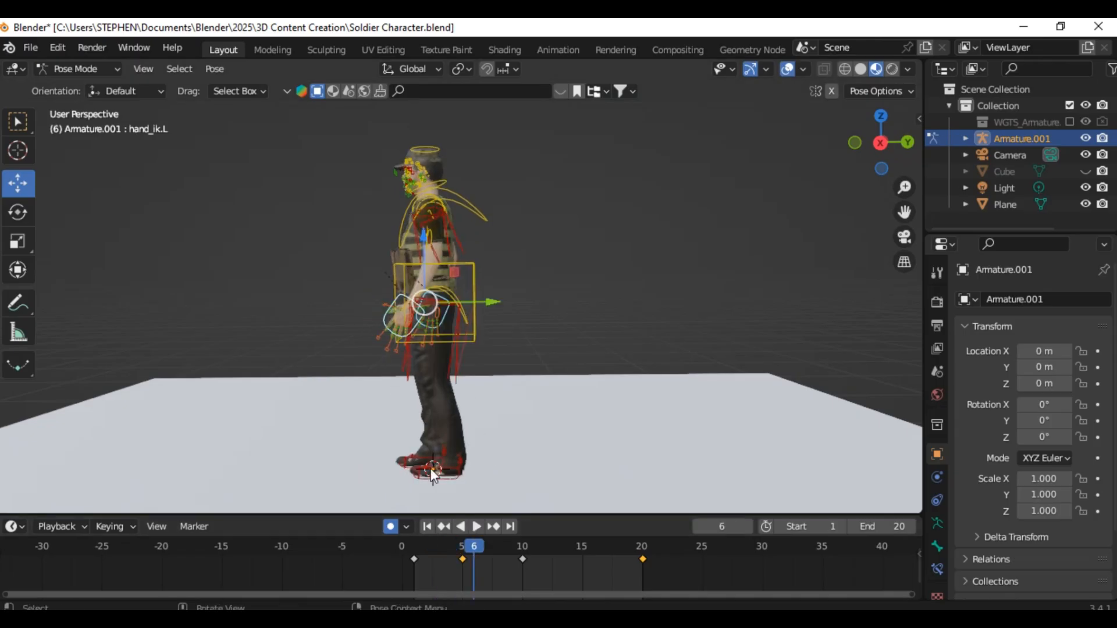
Step: Raise the right foot IK control at frame 5, tilt the foot toes-down and play back the motion
left_click(443, 550)
left_click(474, 463)
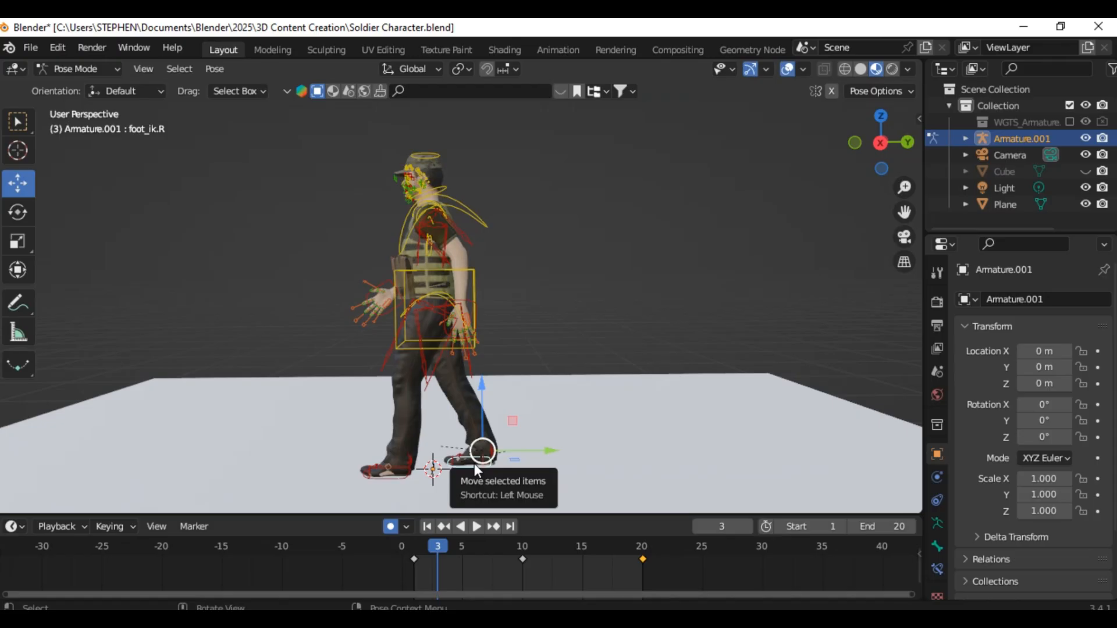
left_click(461, 547)
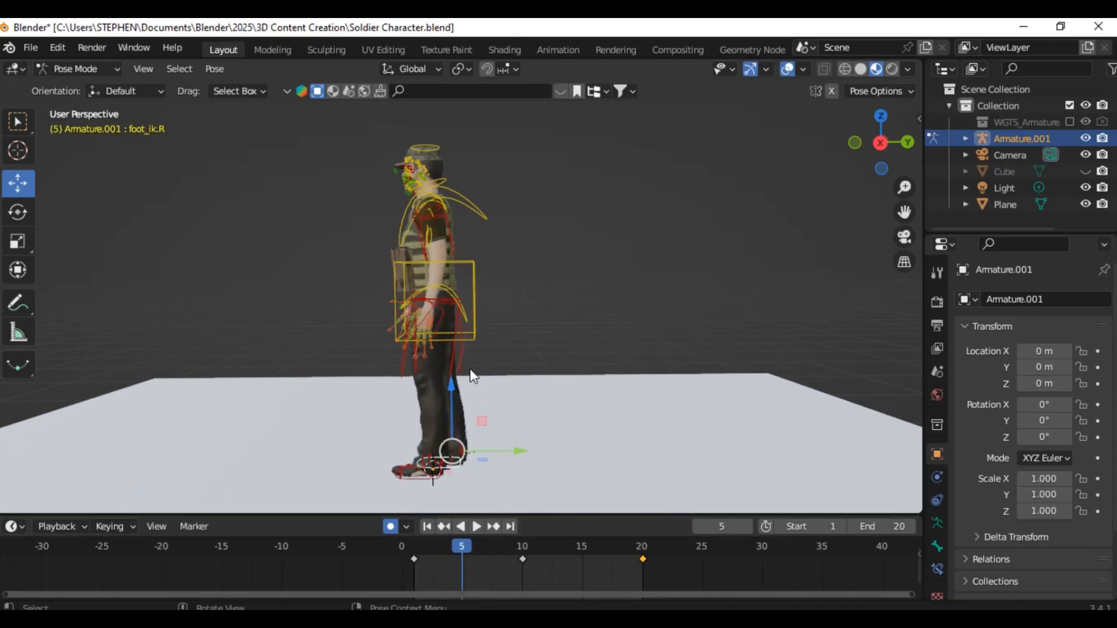
left_click_drag(451, 408, 503, 366)
key("r")
left_click(469, 421)
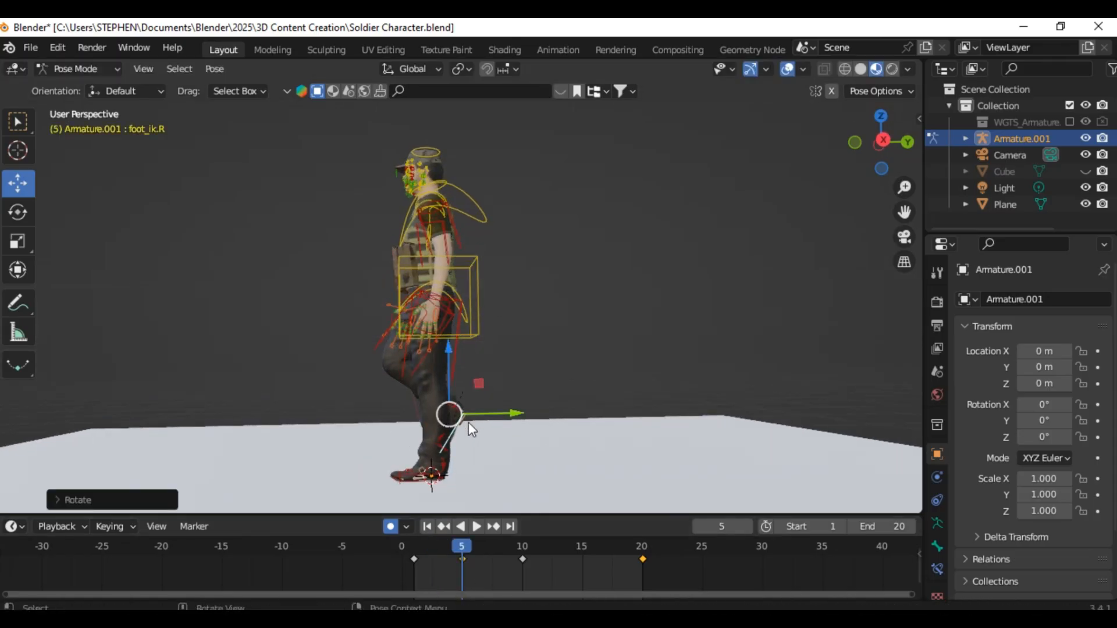
mouse_move(469, 422)
middle_mouse_down()
mouse_move(292, 438)
mouse_move(464, 425)
middle_mouse_up()
key("space")
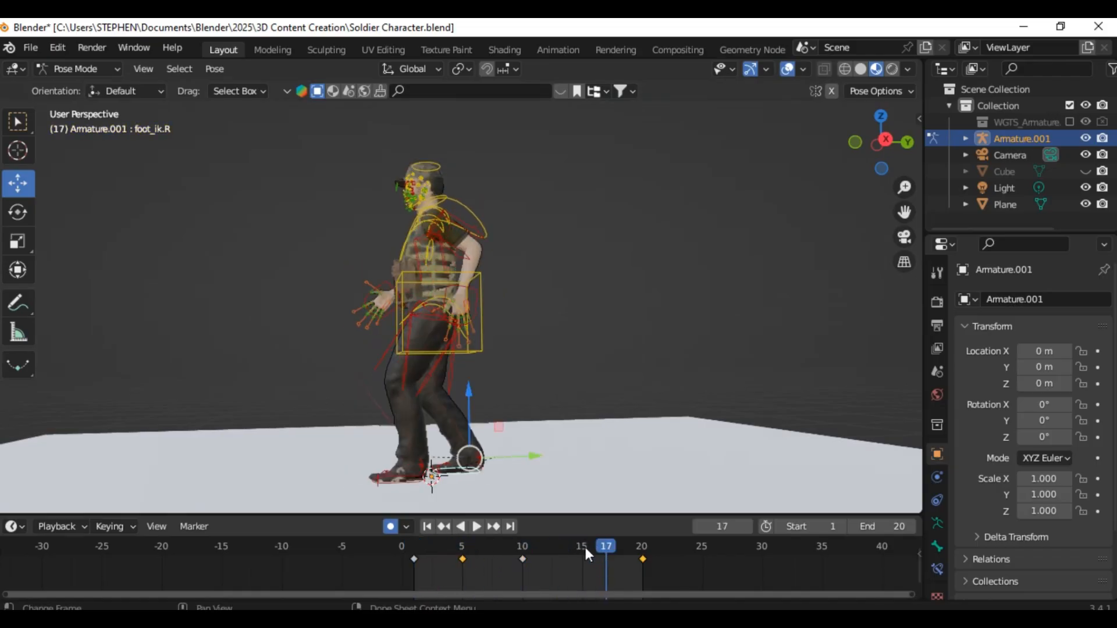
key("space")
Step: Copy the torso and hand keyframes from frame 5 to frame 15
left_click(582, 547)
key("ctrl+v")
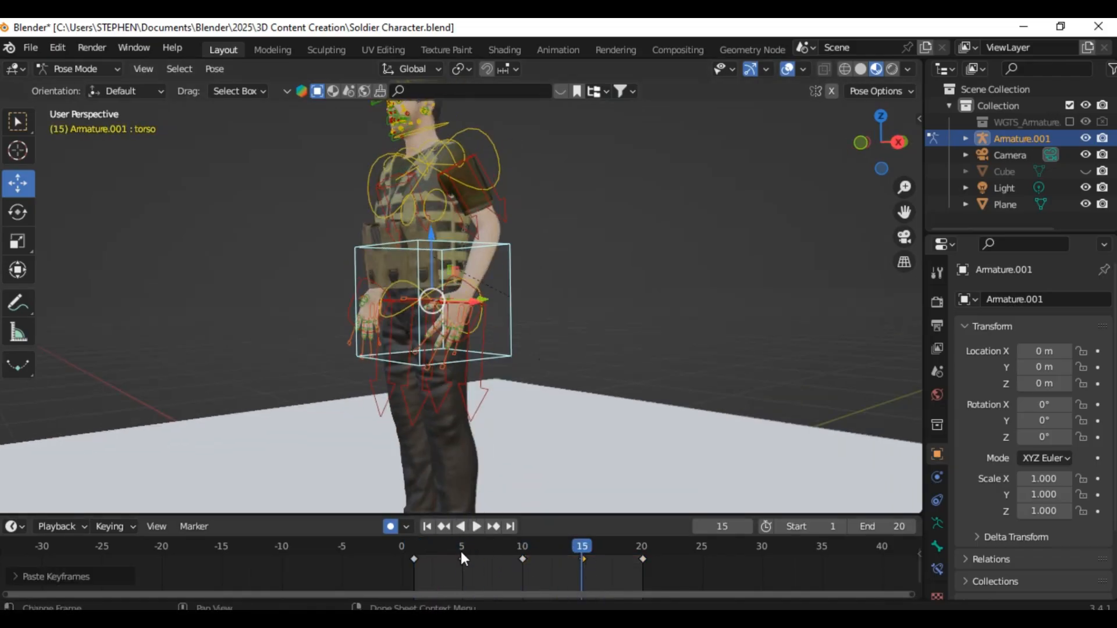
key("ctrl+c")
key("ctrl+v")
middle_click_drag(524, 407, 478, 407)
middle_click_drag(465, 454, 466, 358, "shift")
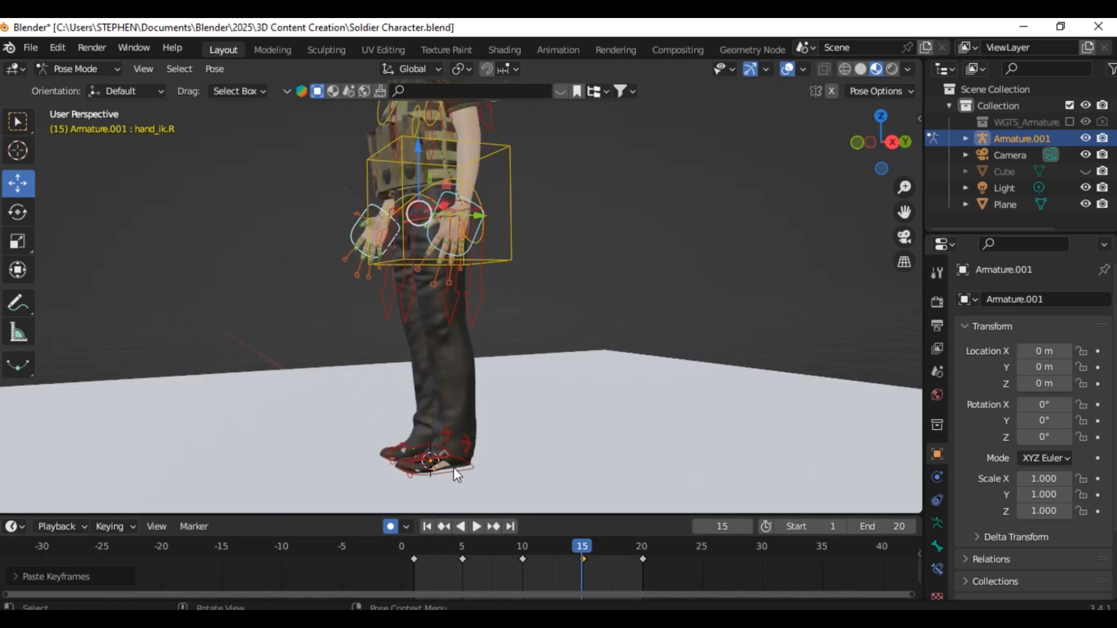
Step: Raise the left foot IK control at frame 15, rotate it toes-down and adjust its position
left_click(452, 467)
mouse_move(582, 546)
left_mouse_down()
mouse_move(554, 546)
mouse_move(582, 546)
left_mouse_up()
left_click_drag(473, 455, 451, 314)
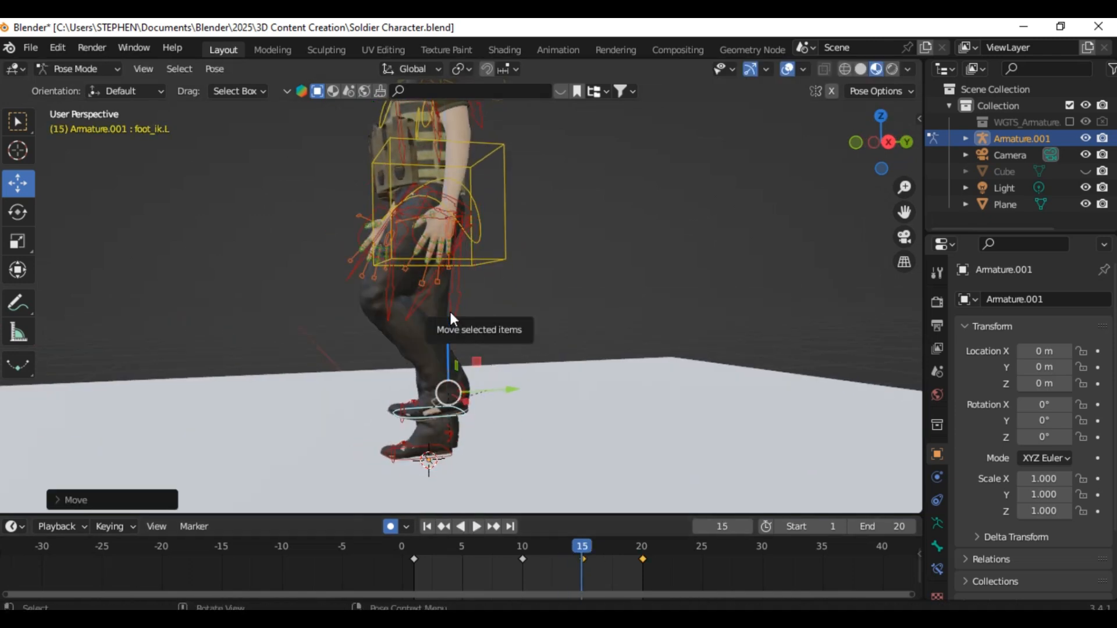
middle_click_drag(440, 315, 413, 308)
key("r")
left_click(403, 352)
left_click_drag(440, 327, 515, 339)
Step: Select all bones and insert Location & Rotation keyframes at frame 15
scroll(468, 351, "down", 3)
key("a")
key("i")
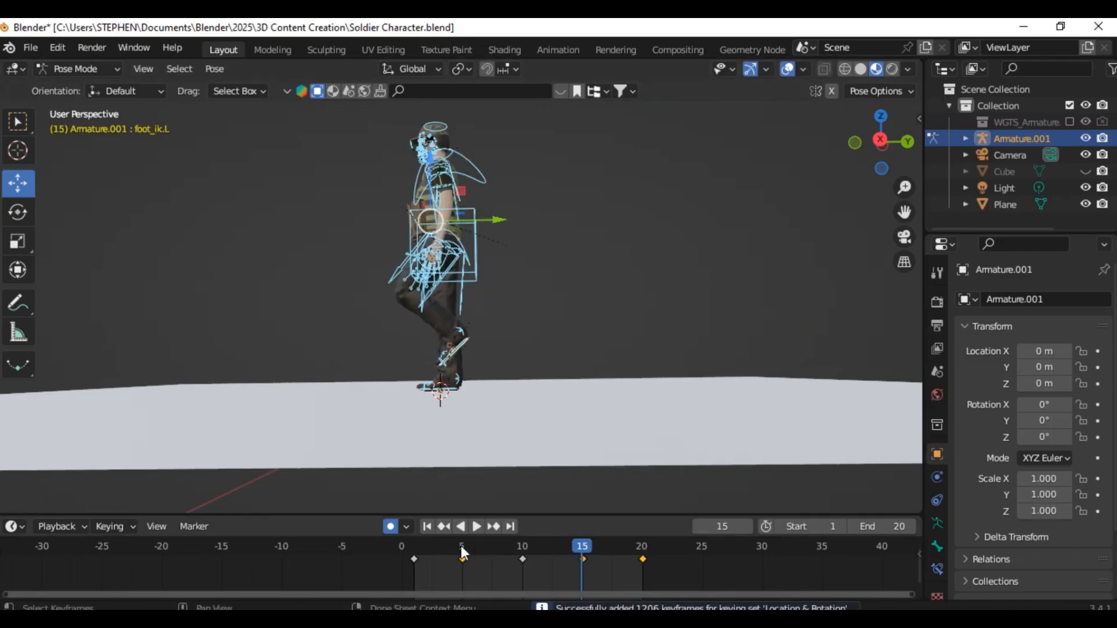
Step: Play the walk cycle from frame 1 with the overlays hidden and inspect it from several angles
key("shift+Left")
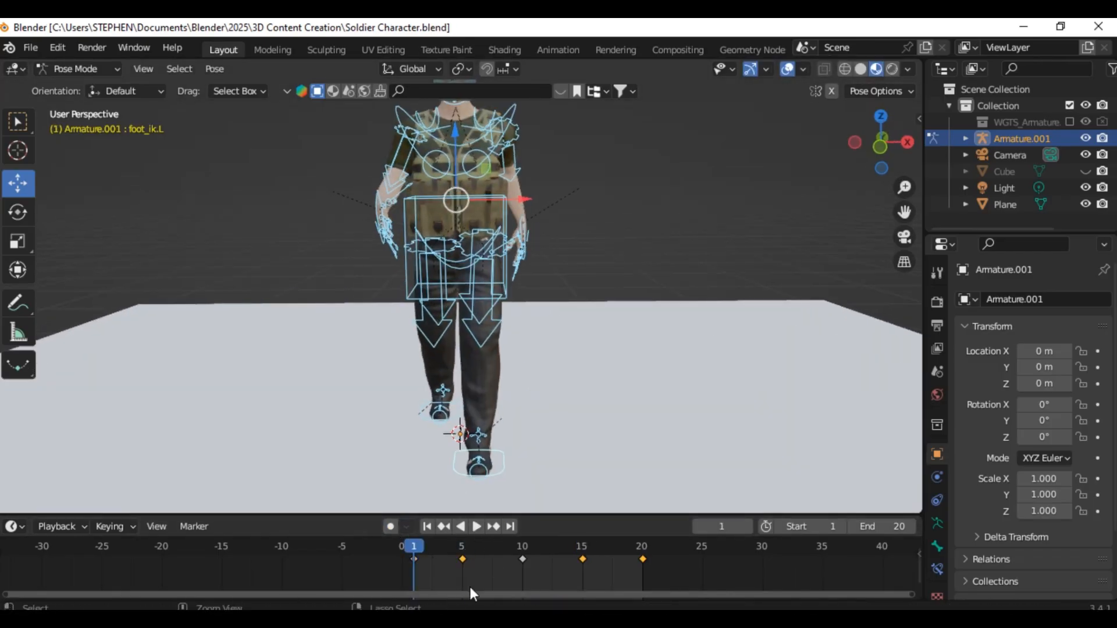
key("space")
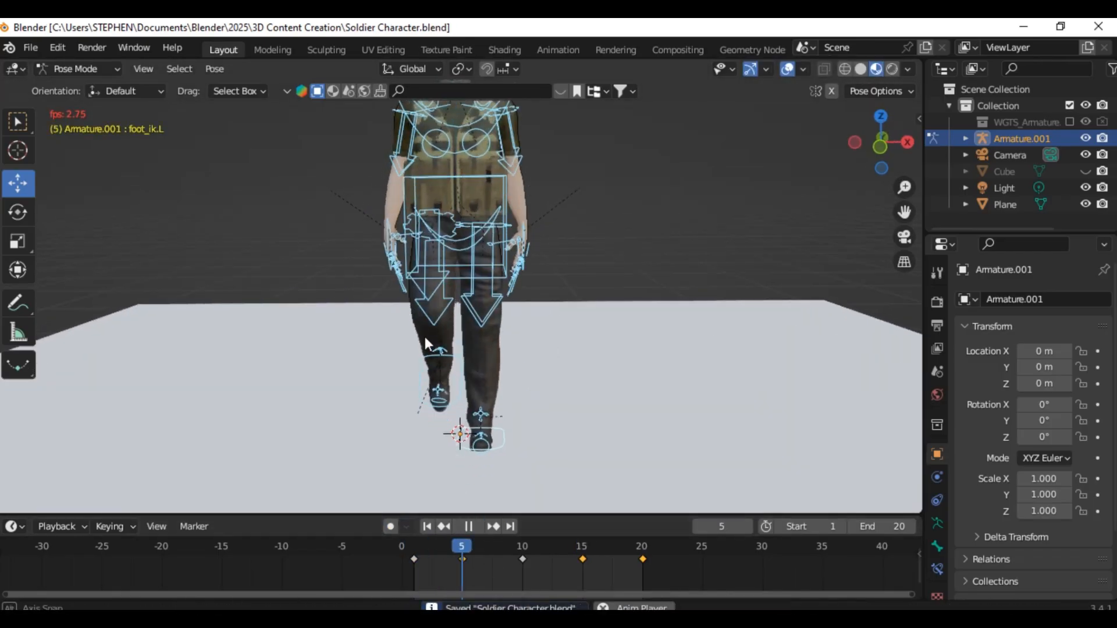
middle_click_drag(423, 334, 646, 287)
key("shift+alt+z")
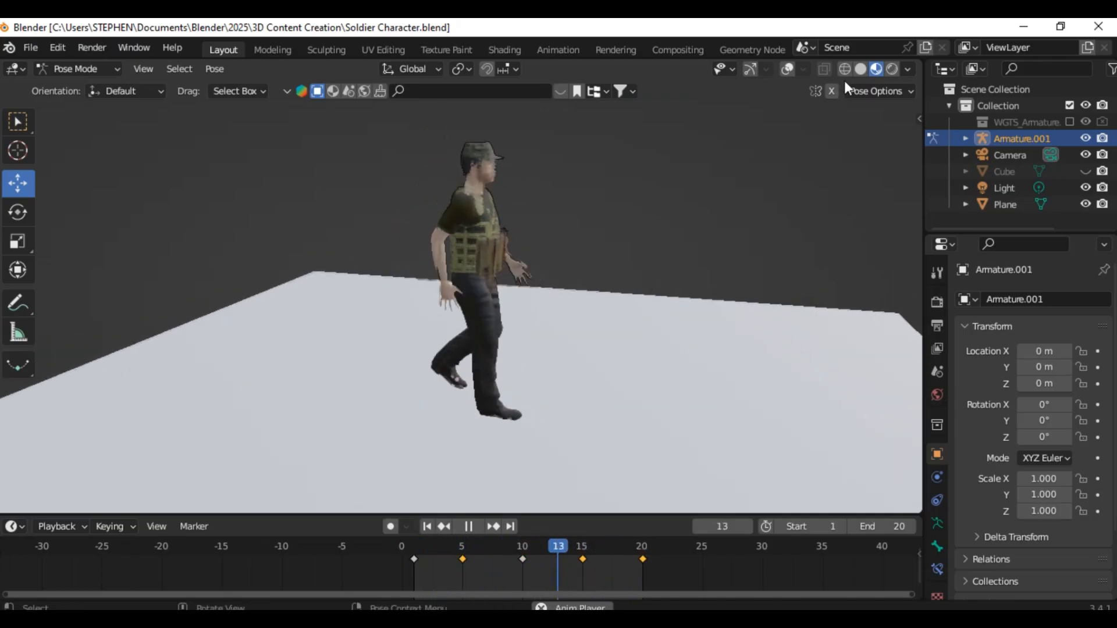
Step: Switch the viewport to solid shading, view the walking character from the front and stop the playback
left_click(862, 68)
middle_click_drag(719, 175, 446, 306)
scroll(560, 313, "up", 3)
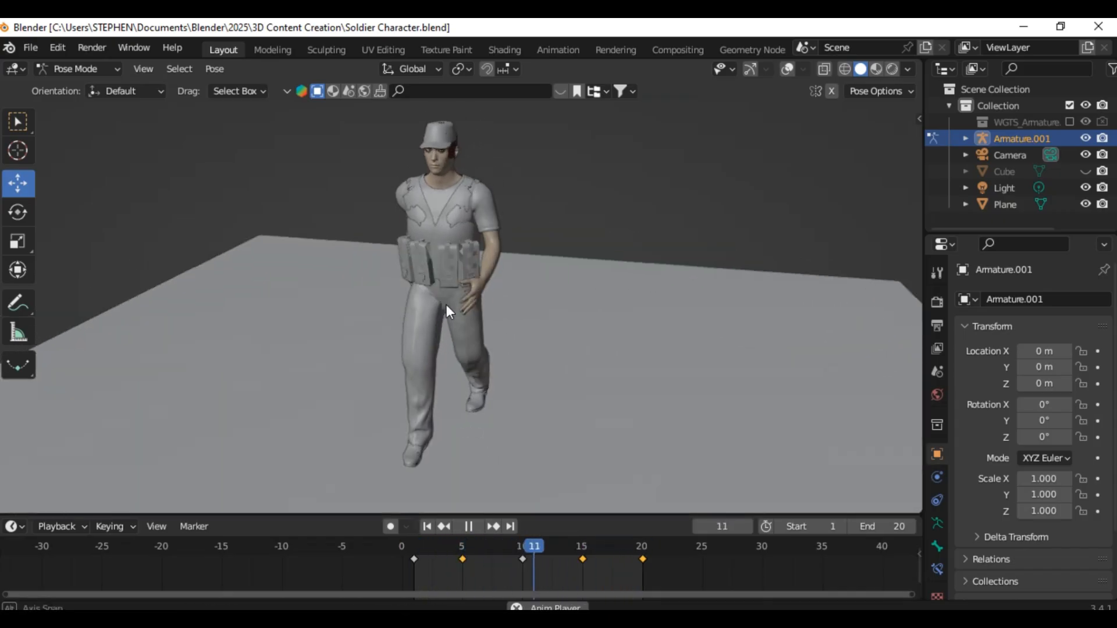
left_click(470, 528)
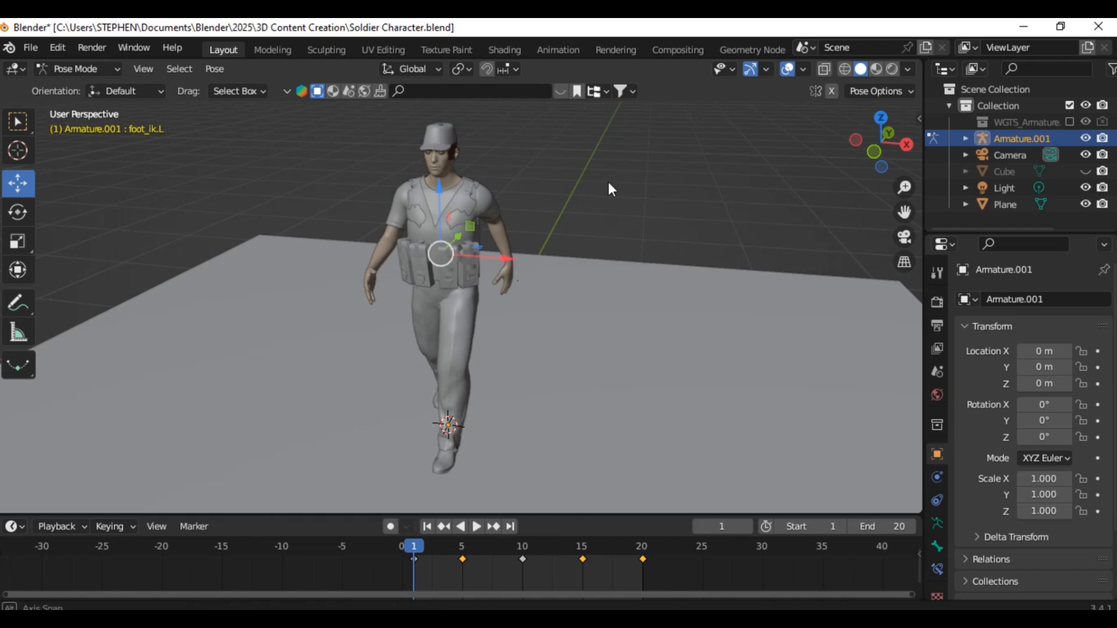
Step: Reveal the hidden rig controls and enable auto keying
middle_click_drag(608, 189, 538, 197)
key("alt+h")
left_click(389, 528)
Step: Select the chest control and rotate it about the global Z axis at frame 1
scroll(530, 175, "up", 2)
middle_click_drag(530, 125, 584, 252, "shift")
left_click(584, 253)
scroll(577, 362, "down", 3)
middle_click_drag(577, 367, 666, 381)
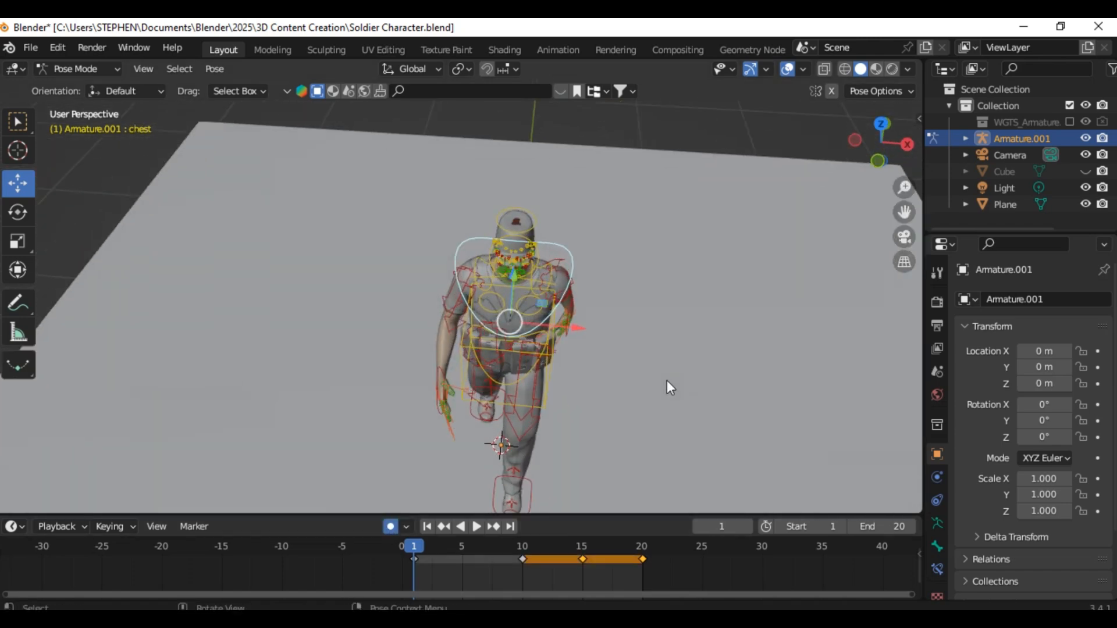
middle_click_drag(629, 326, 599, 350)
key("r")
key("z")
left_click(606, 339)
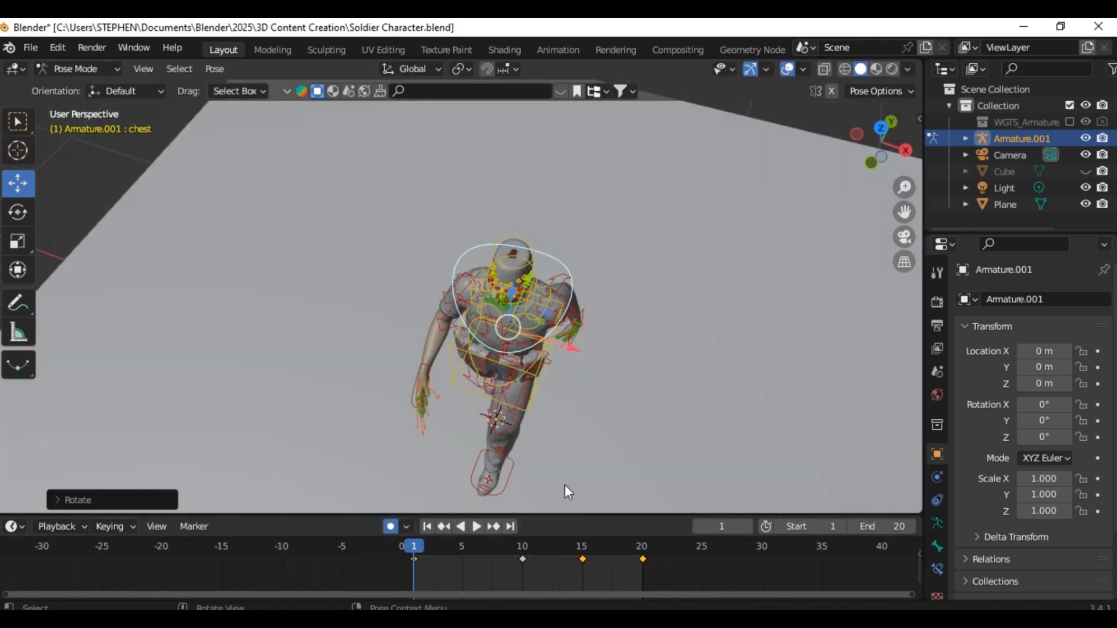
Step: Rotate the chest control about the global Z axis at frame 10 and paste the copied chest keyframe at frame 20
left_click_drag(462, 550, 523, 550)
key("r")
key("z")
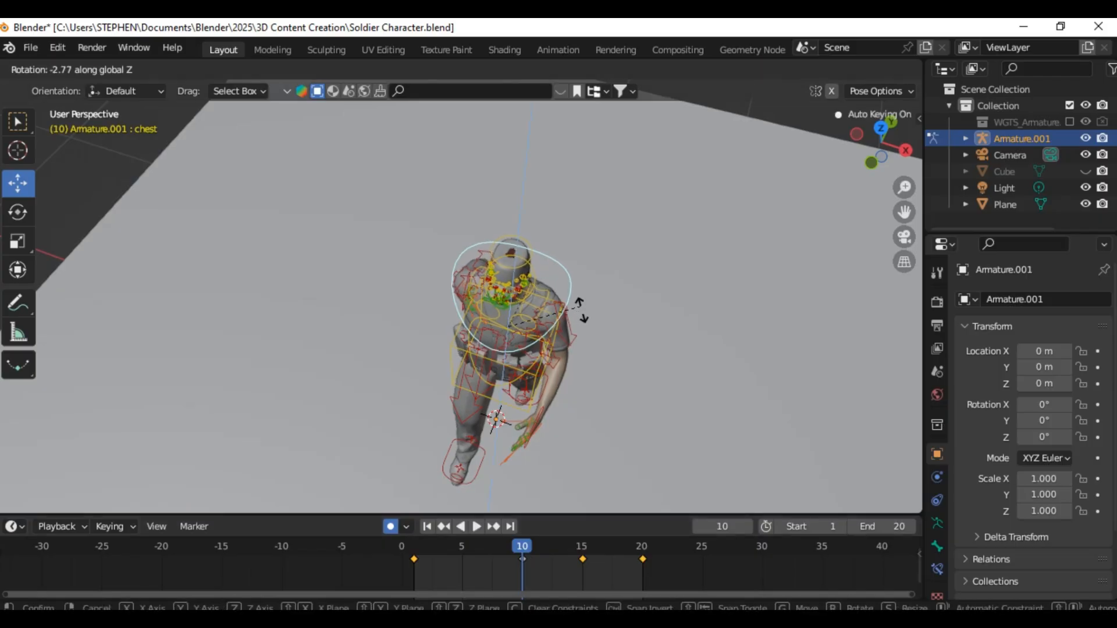
left_click(583, 314)
left_click(640, 547)
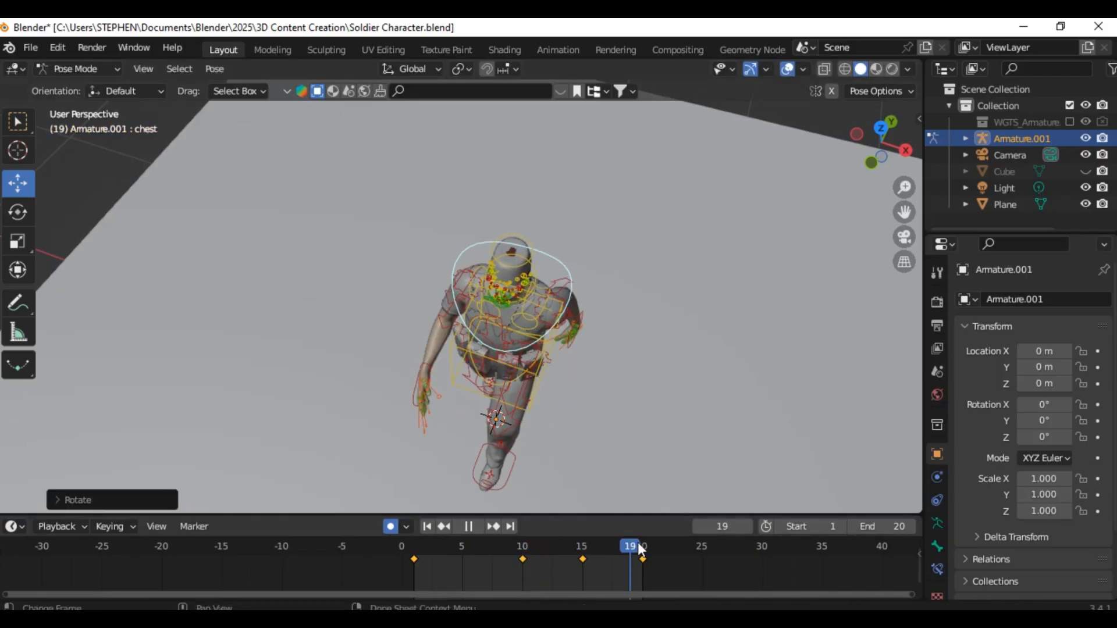
key("ctrl+v")
Step: Rotate the hips control about the global Z axis to add hip twist to the walk
middle_click_drag(577, 489, 616, 281)
key("r")
key("z")
left_click(611, 291)
Step: Rotate the hips control about the global Z axis at frame 10 and refine the twist from a side view
left_click_drag(582, 546, 525, 554)
key("r")
key("z")
left_click(571, 338)
middle_click_drag(561, 337, 774, 349)
key("r")
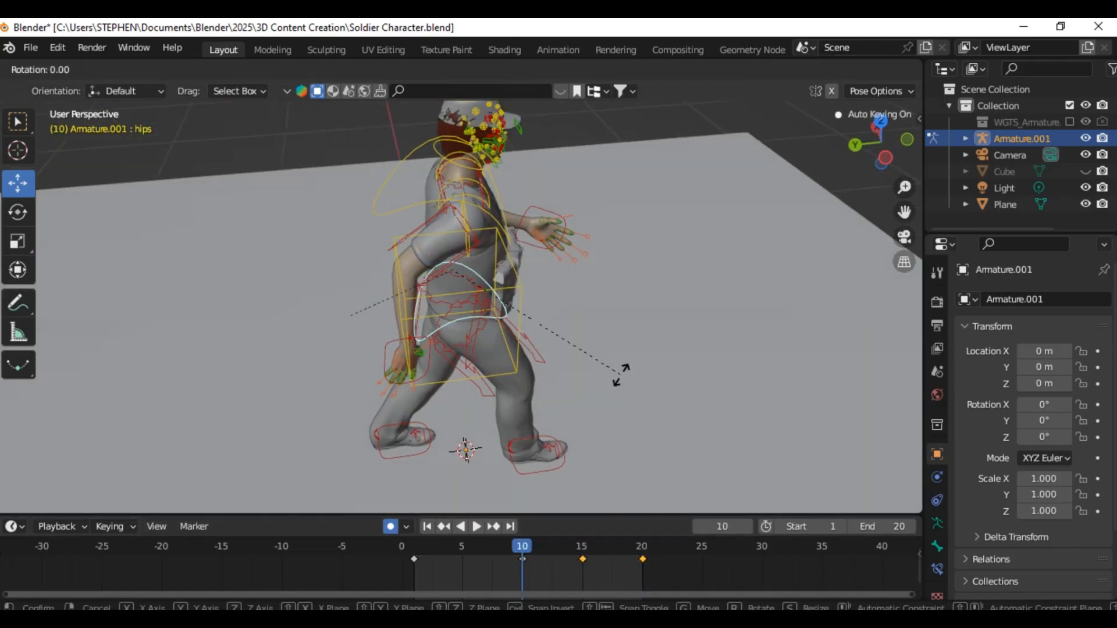
key("z")
left_click(623, 354)
Step: Return to frame 1, save the file and play the walk cycle
left_click(400, 549)
key("space")
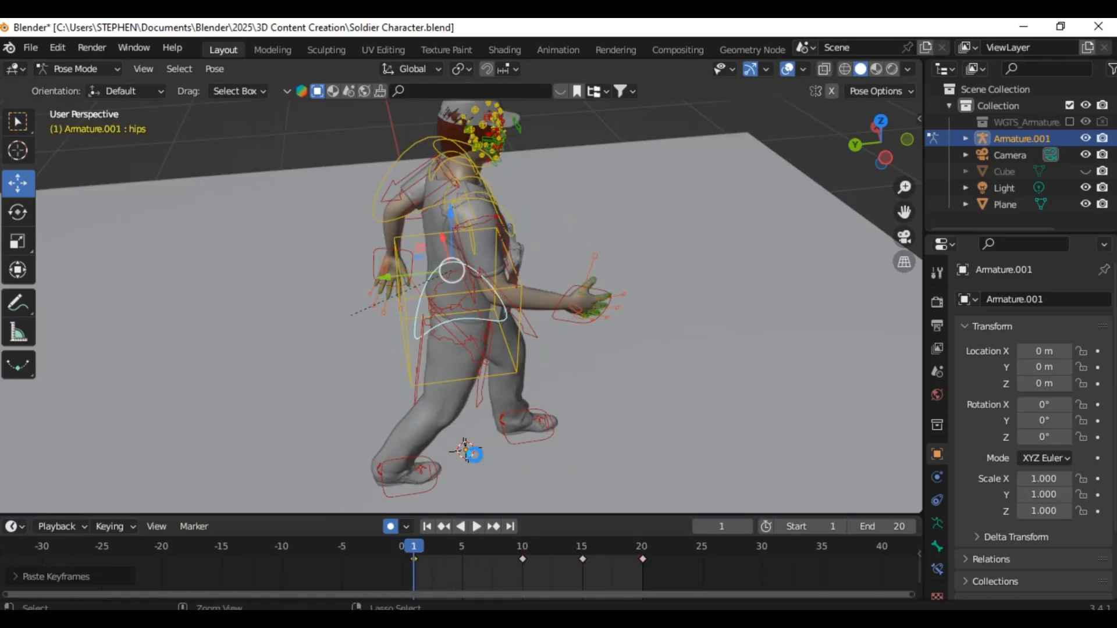
key("ctrl+s")
left_click(476, 526)
middle_click_drag(576, 291, 541, 229)
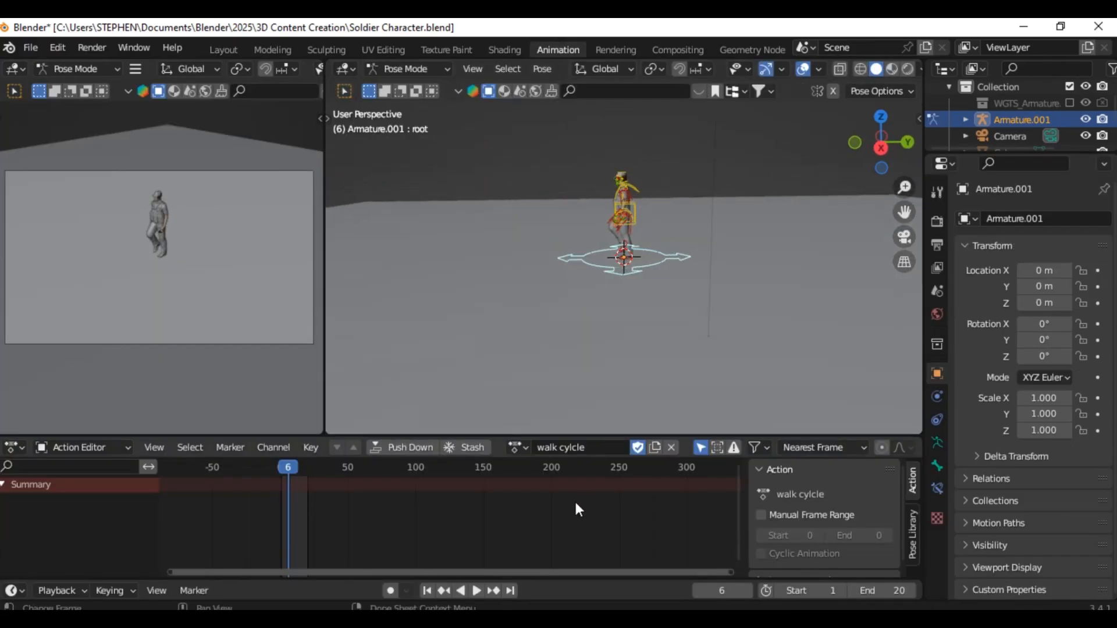
Step: Try rendered shading in the preview viewport, switch it to material preview and check the walking soldier near and far
scroll(195, 273, "up", 6)
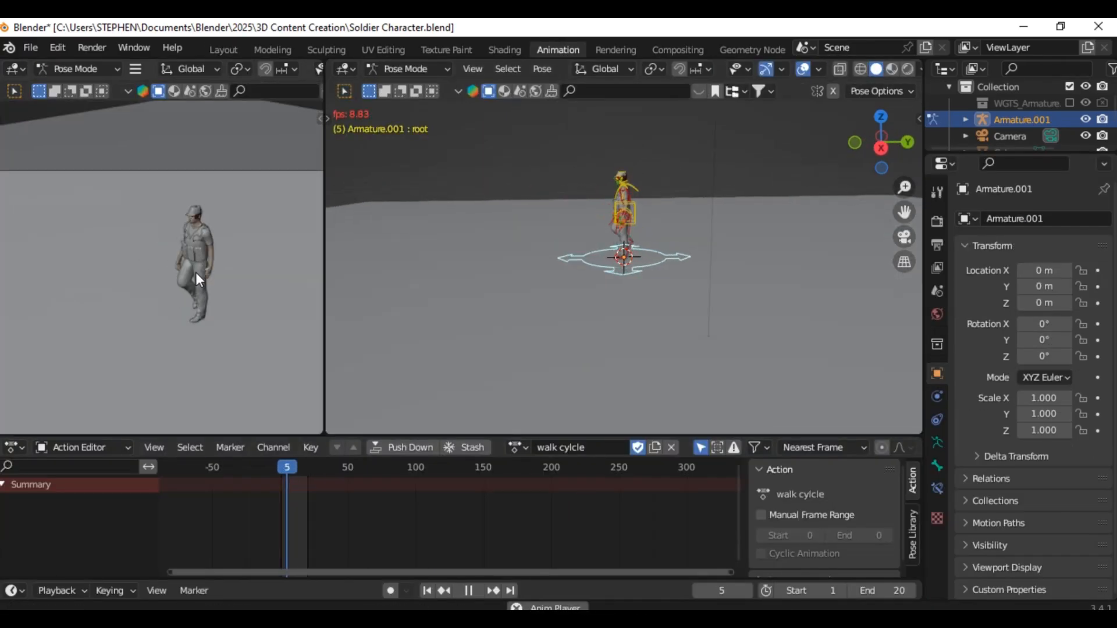
scroll(290, 70, "down", 5)
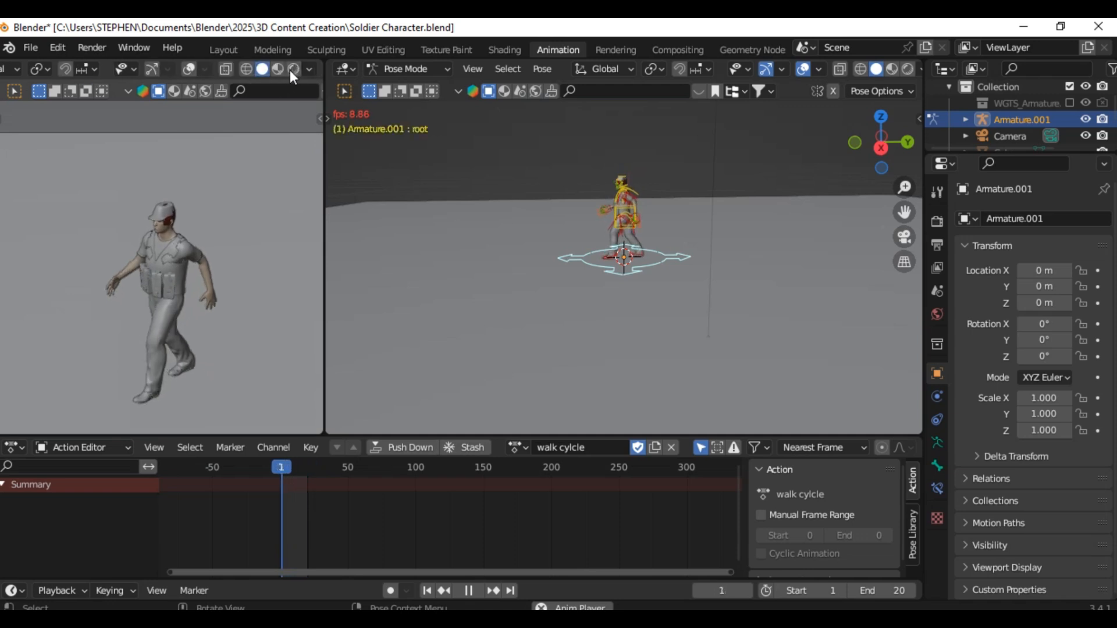
left_click(296, 68)
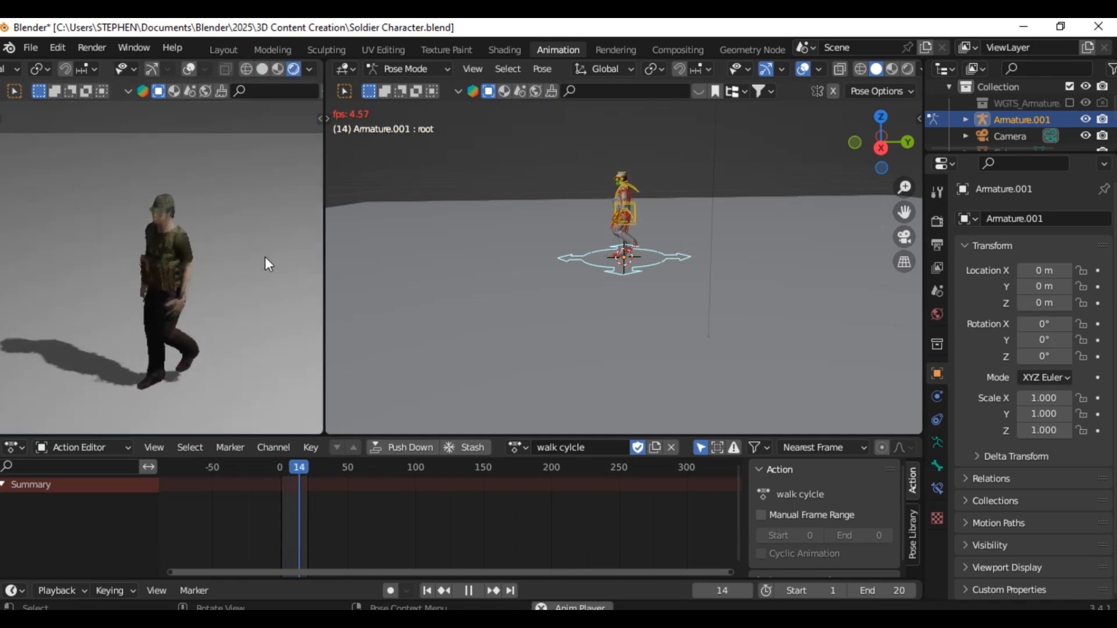
left_click(278, 69)
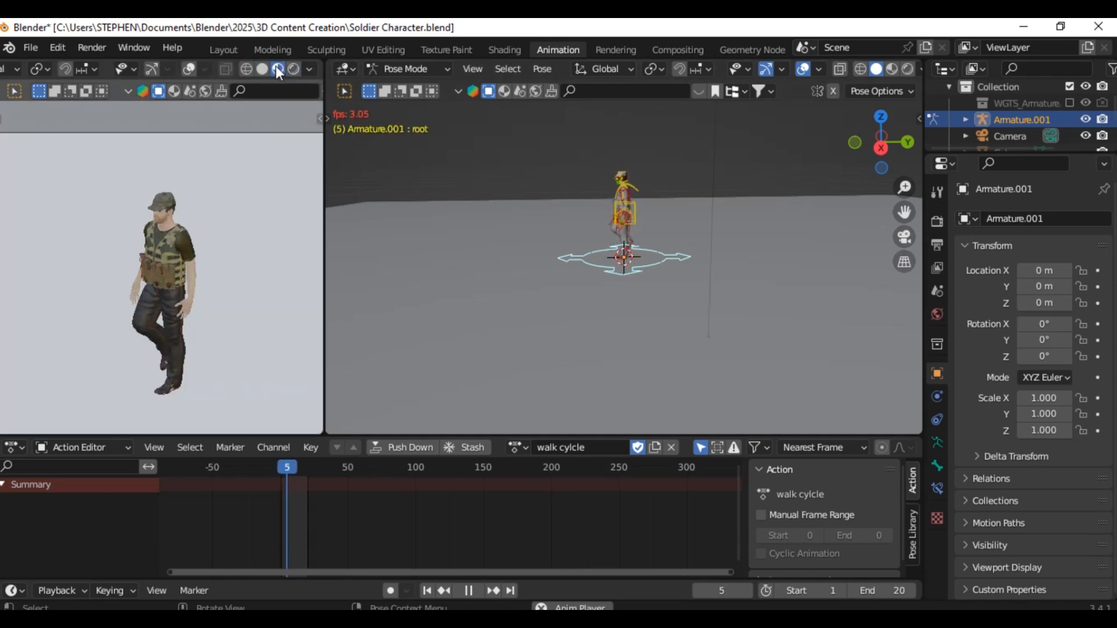
scroll(201, 224, "up", 3)
scroll(218, 170, "down", 5)
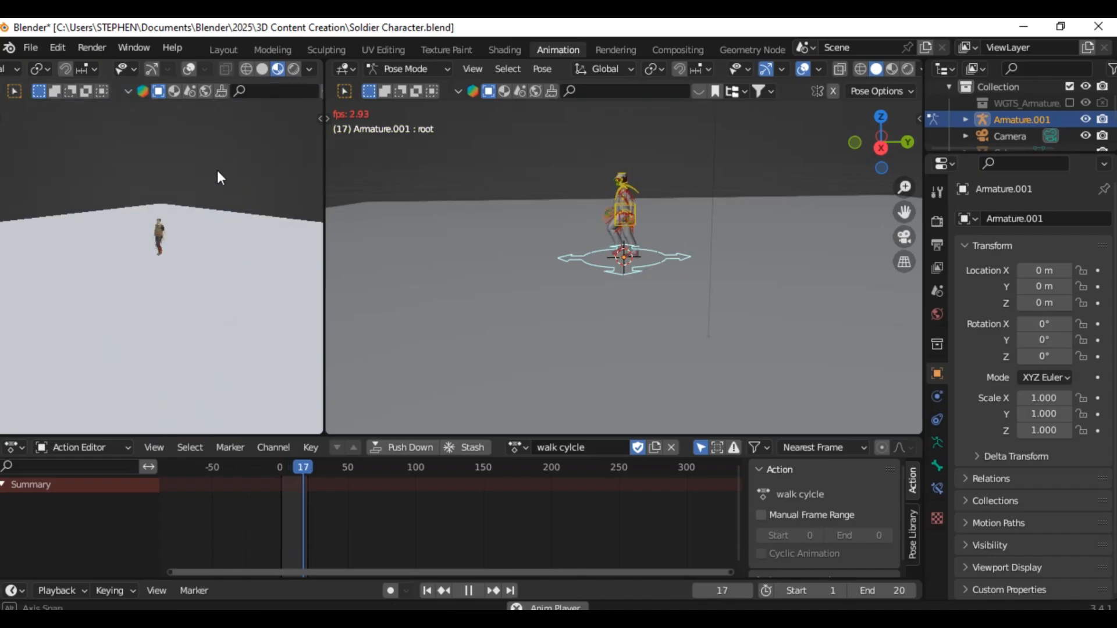
scroll(214, 225, "up", 2)
scroll(201, 212, "up", 5)
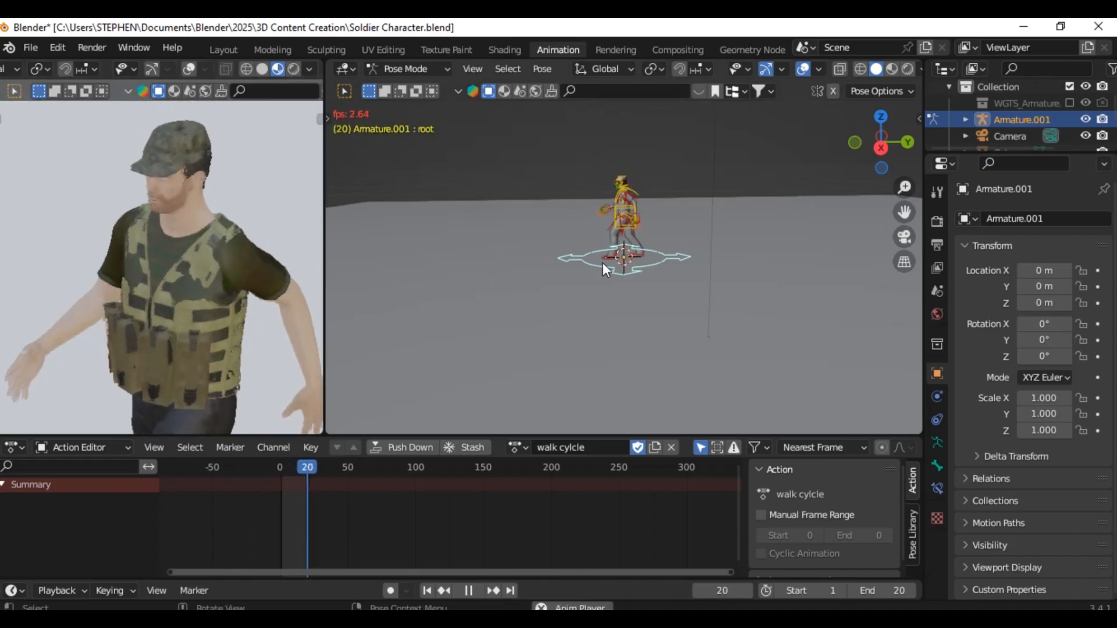
Step: Widen the preview viewport and inspect the playing walk cycle from different angles and distances
middle_click_drag(603, 263, 268, 254)
scroll(267, 254, "down", 3)
left_click_drag(325, 218, 489, 220)
scroll(323, 165, "down", 3)
middle_click_drag(336, 159, 285, 185)
scroll(280, 184, "up", 3)
scroll(280, 184, "down", 9)
scroll(285, 185, "up", 8)
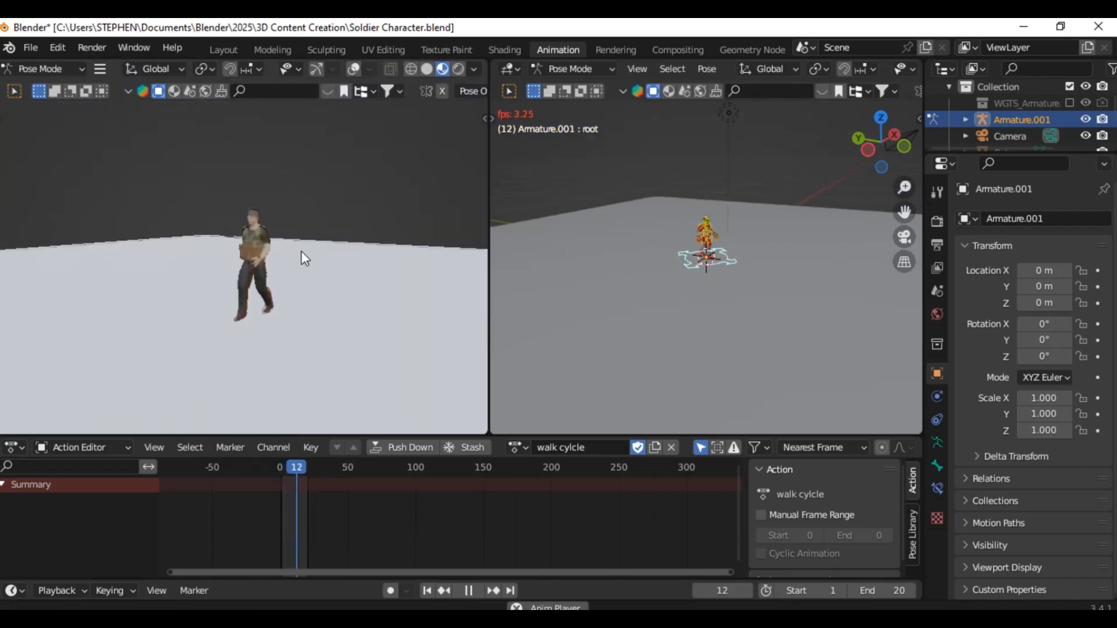
scroll(293, 212, "up", 5)
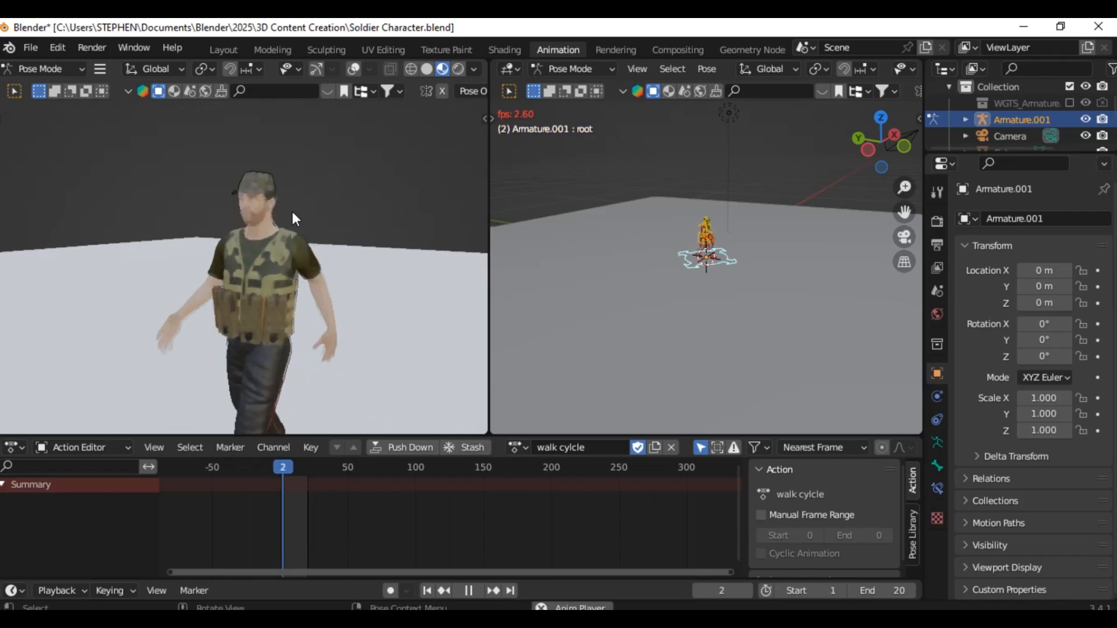
scroll(675, 286, "up", 3)
middle_click_drag(676, 286, 693, 285)
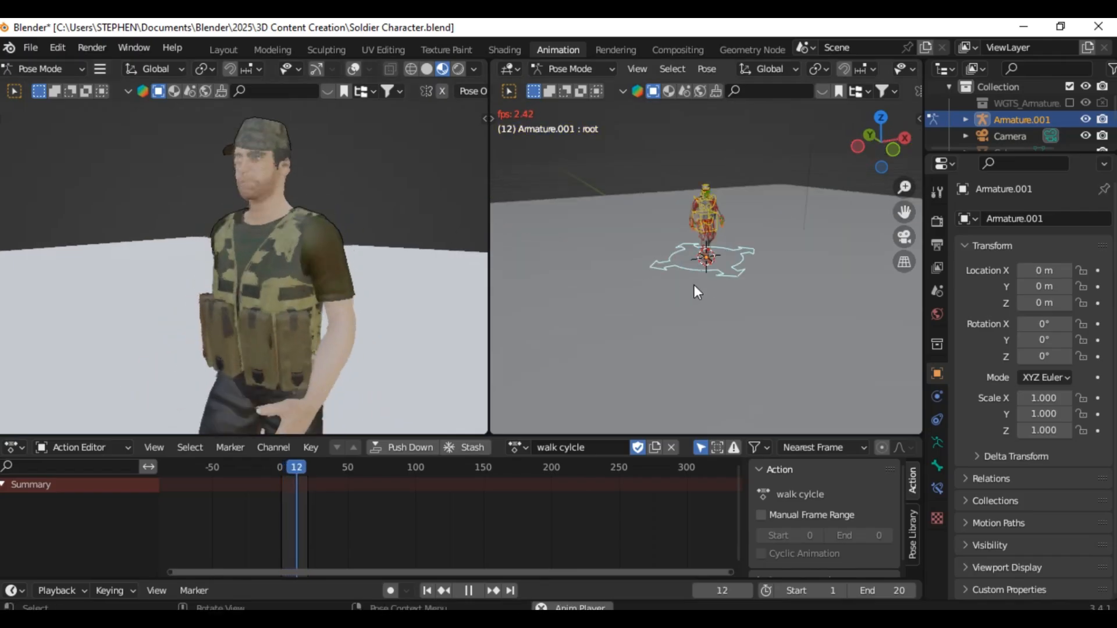